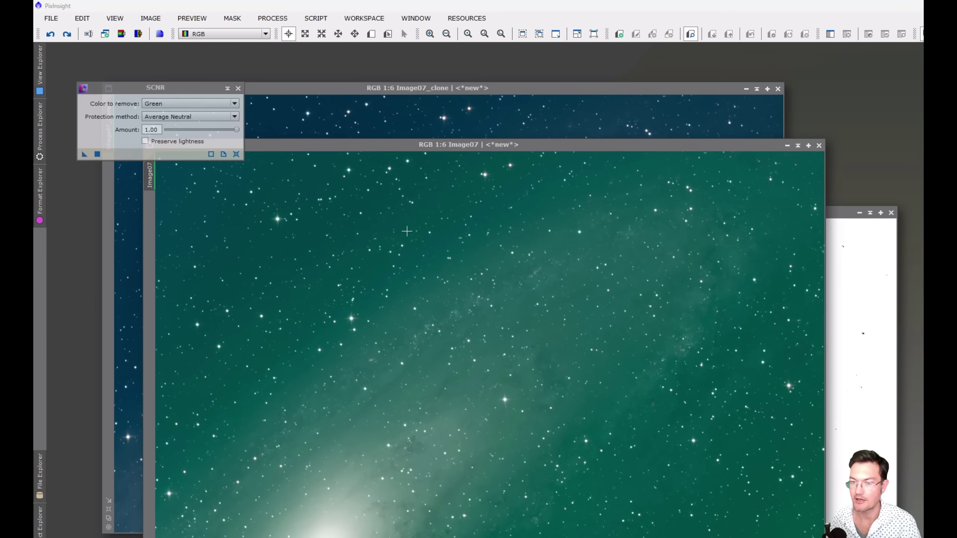
- Open Siril's Remove Green Noise (SCNR) settings for the Andromeda image
{"action": "left_click", "coordinate": [274, 17]}
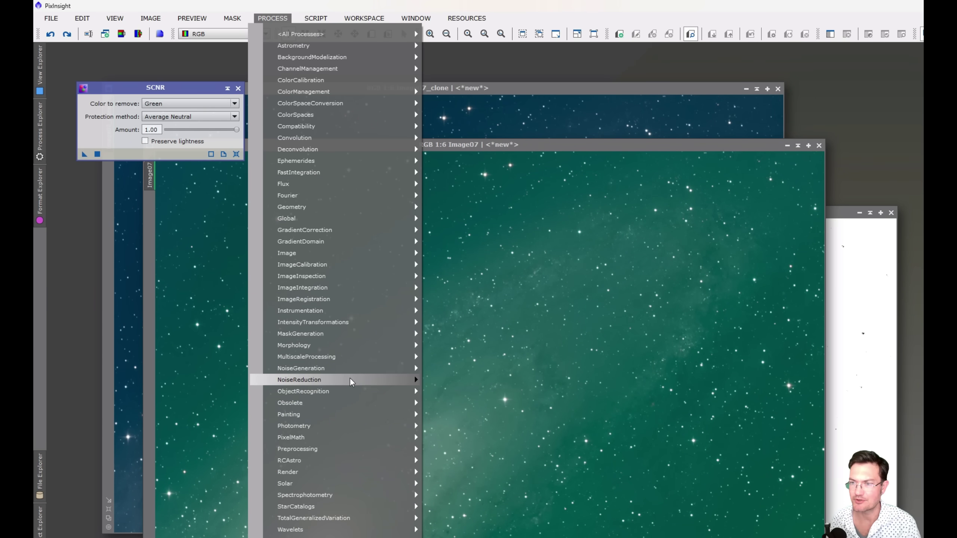
{"action": "mouse_move", "coordinate": [350, 379]}
{"action": "left_click", "coordinate": [474, 448]}
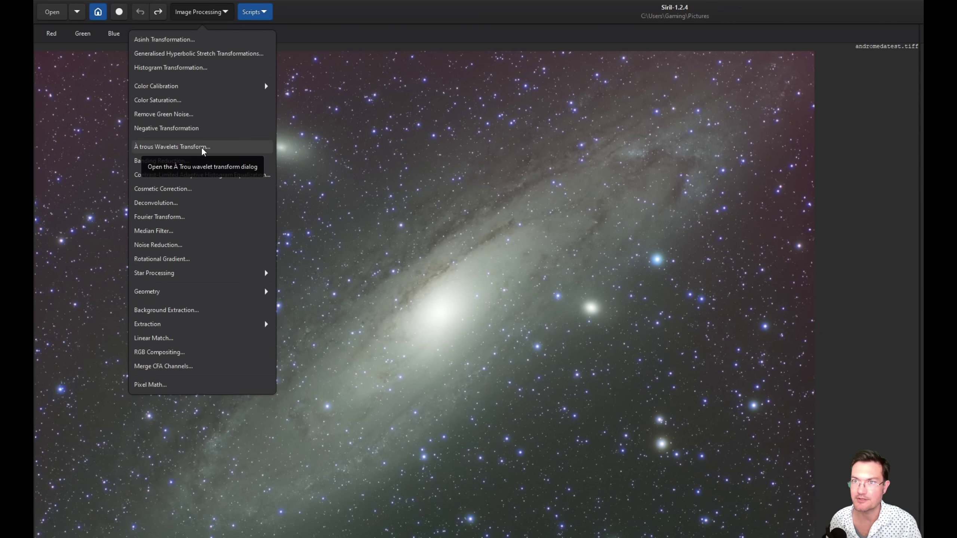
{"action": "left_click", "coordinate": [197, 114]}
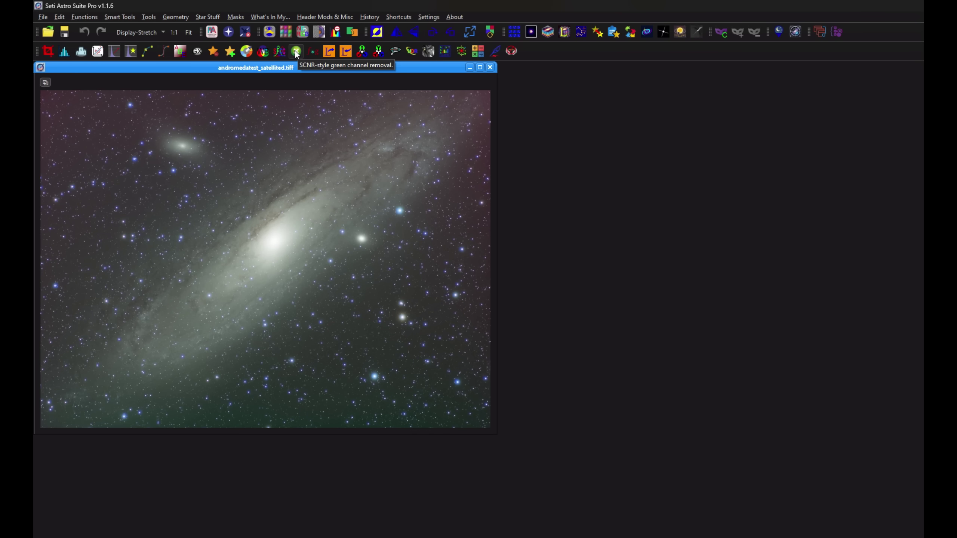
- Open the SCNR Remove Green dialog and cancel it without applying
{"action": "left_click", "coordinate": [296, 51]}
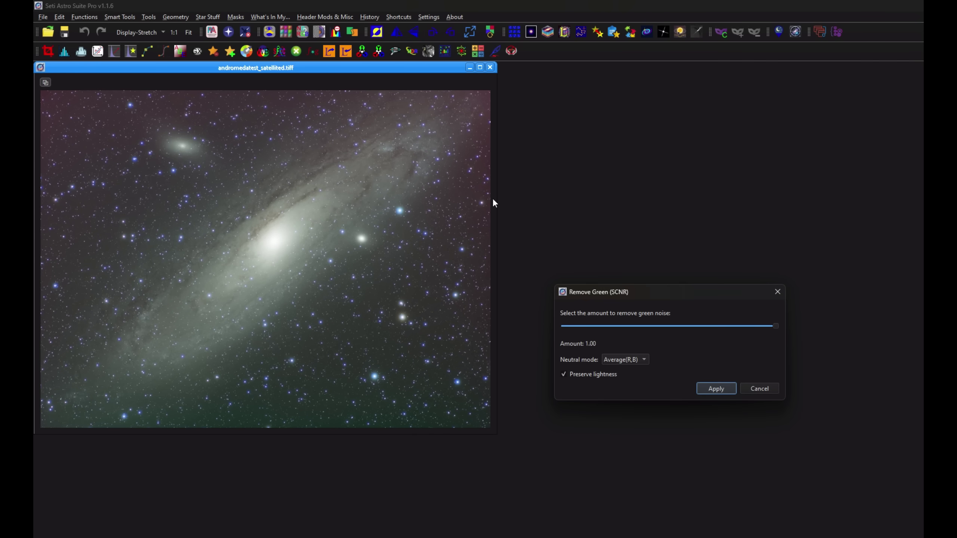
{"action": "left_click", "coordinate": [602, 294]}
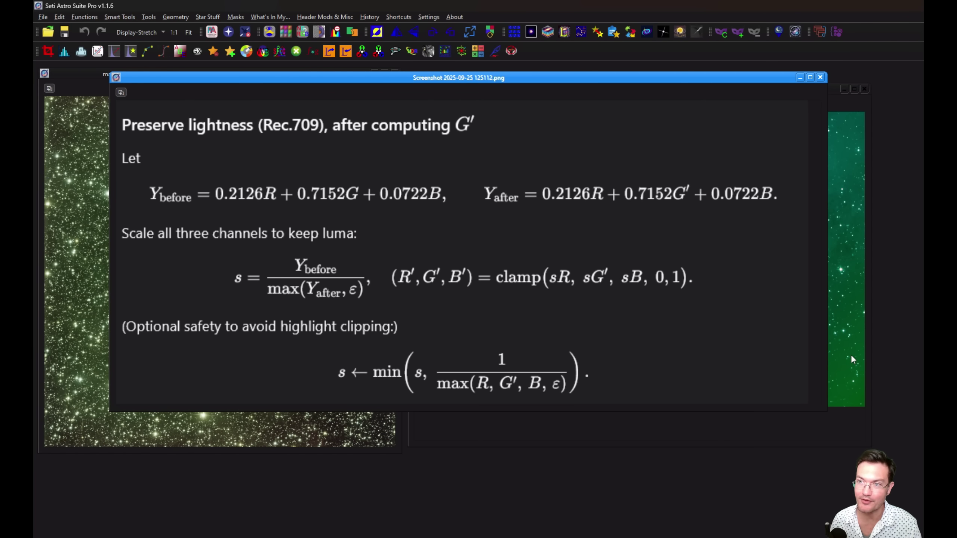
{"action": "left_click", "coordinate": [821, 78]}
{"action": "left_click", "coordinate": [801, 91]}
- Close the formula screenshot to reveal Image07.fit beside the masterLight image
{"action": "left_click", "coordinate": [814, 82]}
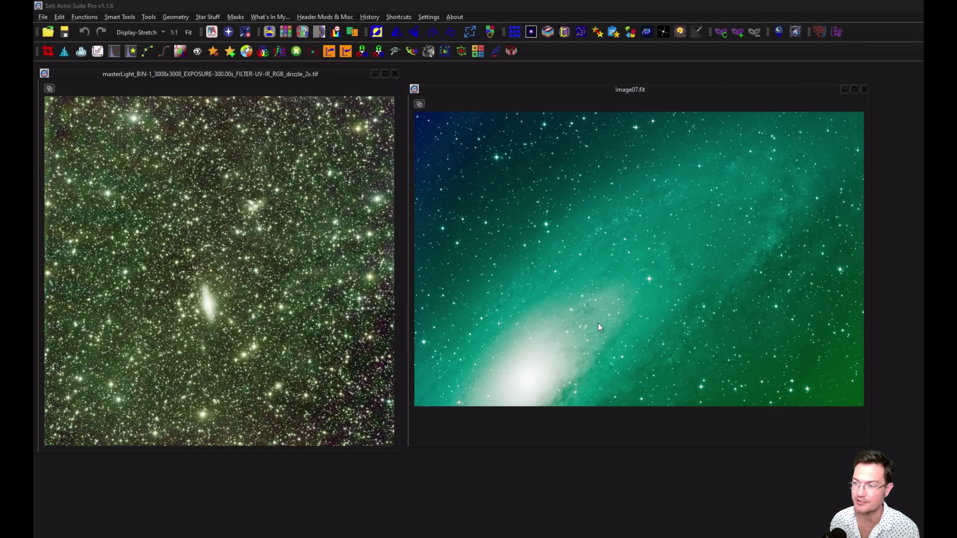
- Select Image07.fit and show its colour histogram, moved clear of the galaxy
{"action": "left_click", "coordinate": [600, 250]}
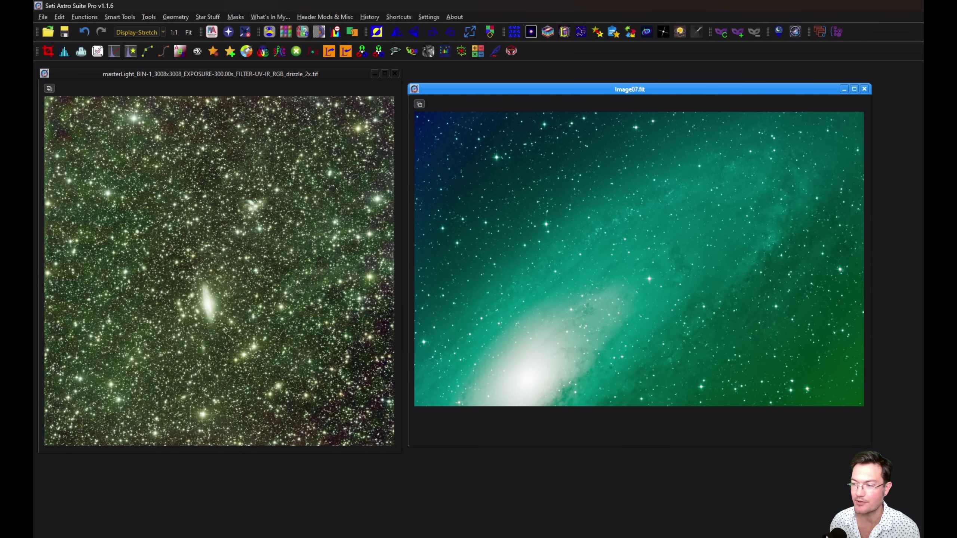
{"action": "left_click", "coordinate": [64, 51]}
{"action": "left_click_drag", "start_coordinate": [347, 186], "coordinate": [273, 111]}
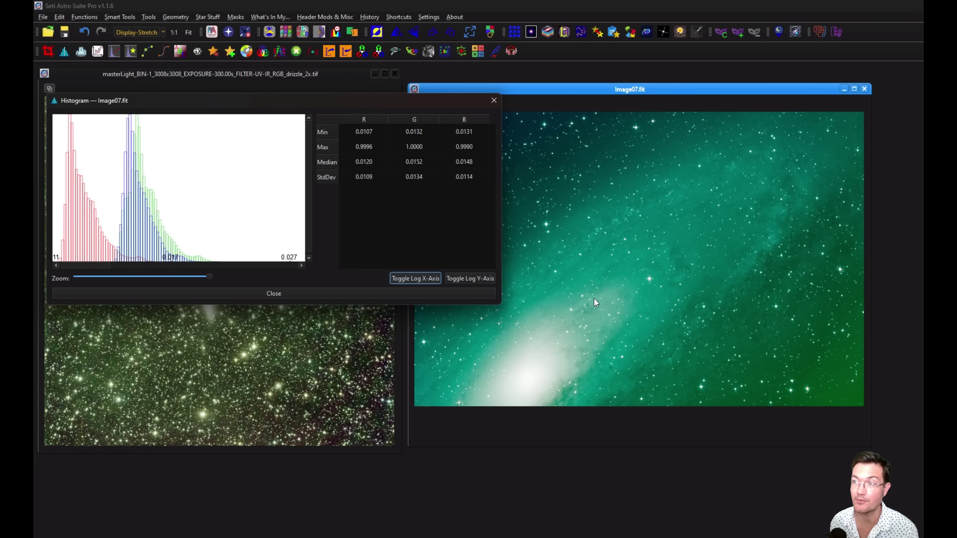
- Apply full-strength Remove Green to Image07.fit with Preserve lightness unchecked
{"action": "key", "text": "ctrl+shift+g"}
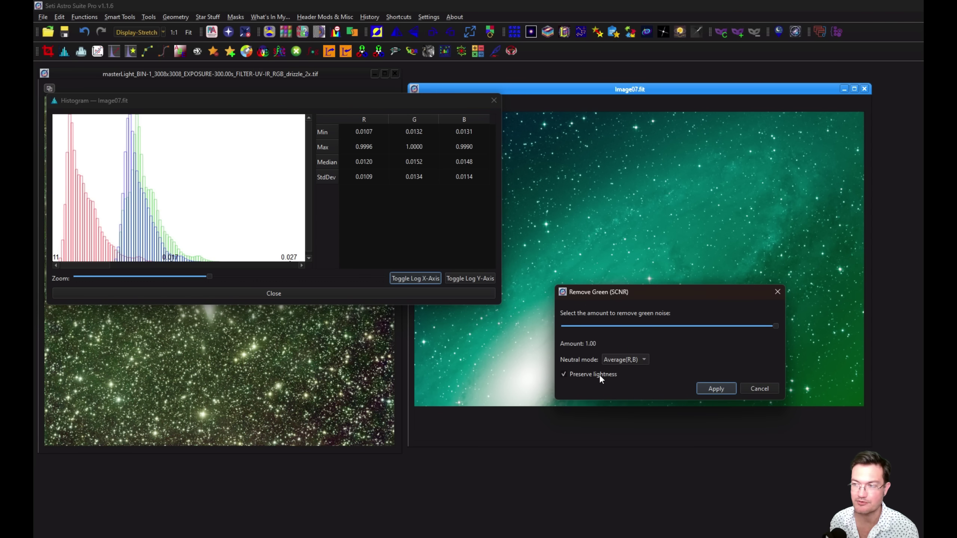
{"action": "left_click", "coordinate": [600, 375]}
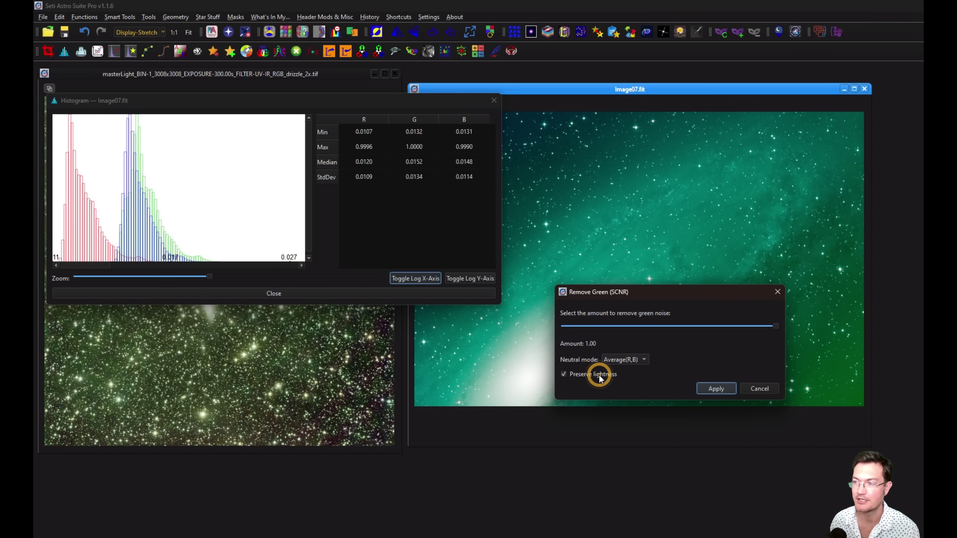
{"action": "left_click", "coordinate": [715, 389]}
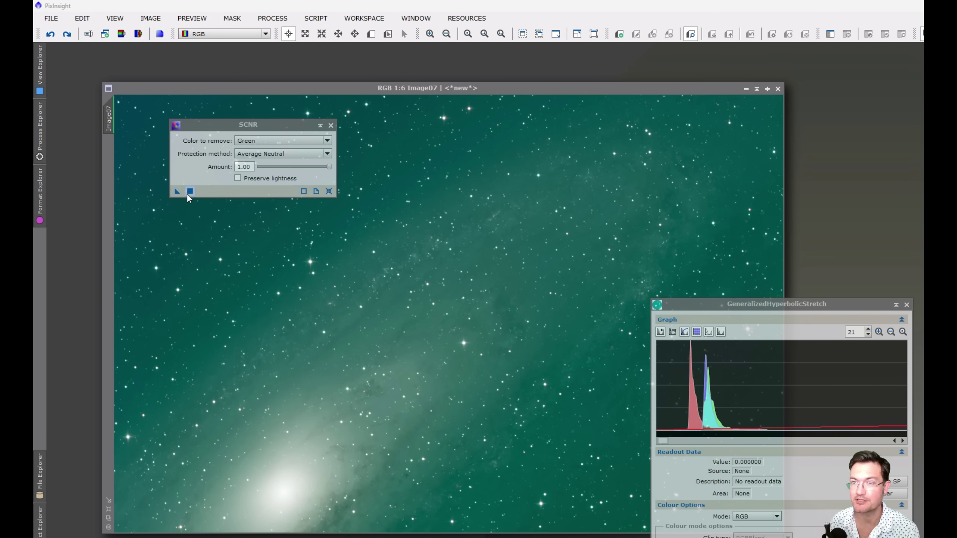
- Apply SCNR Average Neutral at amount 1.00 to Image07 in PixInsight
{"action": "left_click_drag", "start_coordinate": [178, 192], "coordinate": [309, 281]}
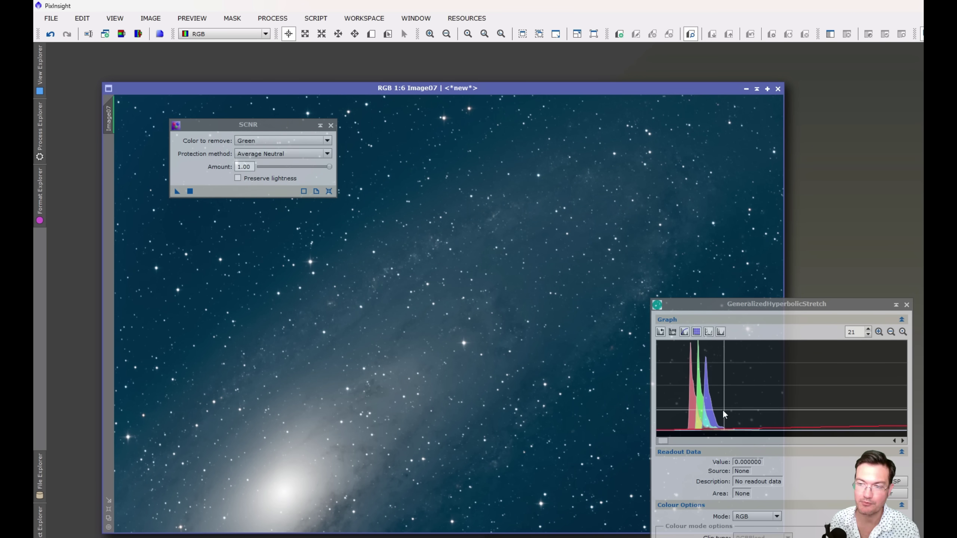
{"action": "mouse_move", "coordinate": [712, 410]}
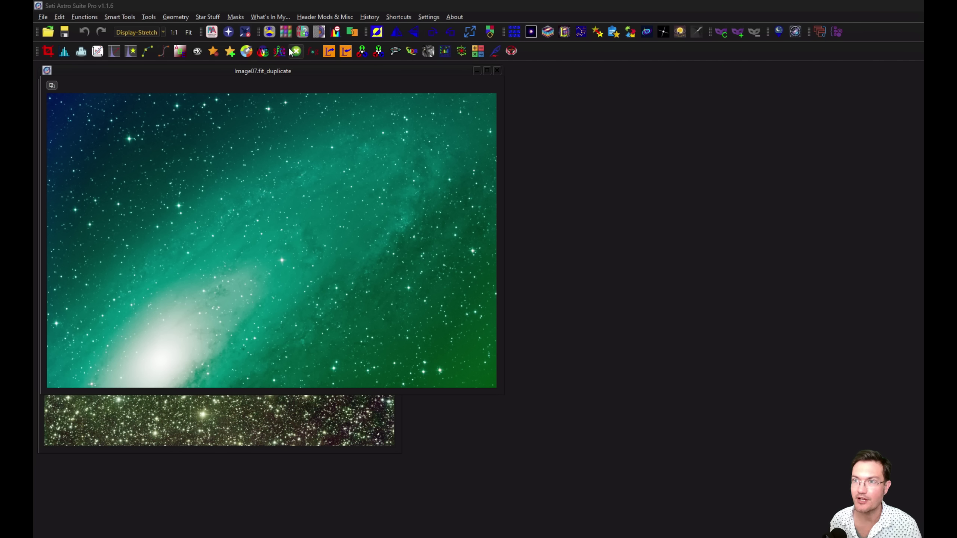
- Set Pixel Math to iif(img[1]>((img[0]+img[2])/2),1,0) with Create new view, dialog moved down
{"action": "left_click", "coordinate": [287, 33]}
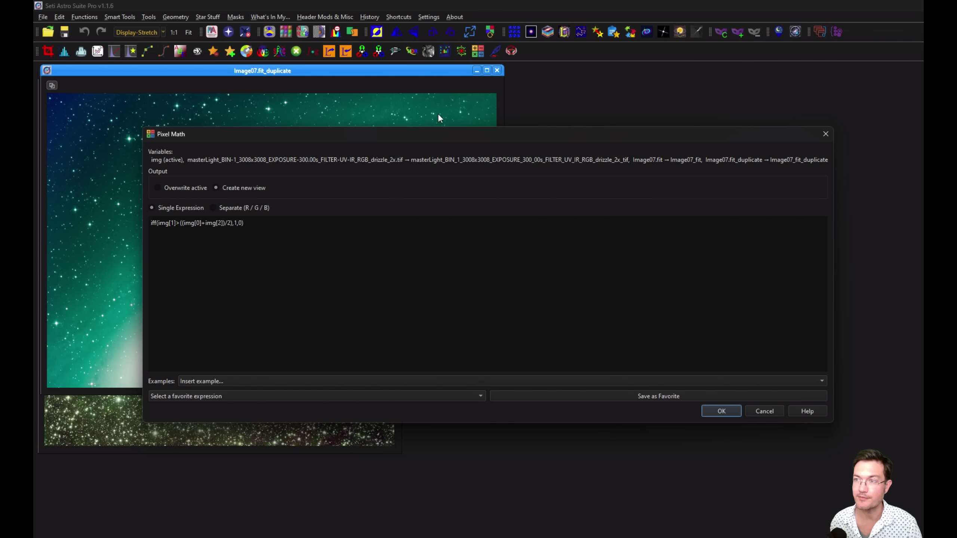
{"action": "left_click_drag", "start_coordinate": [441, 132], "coordinate": [356, 188]}
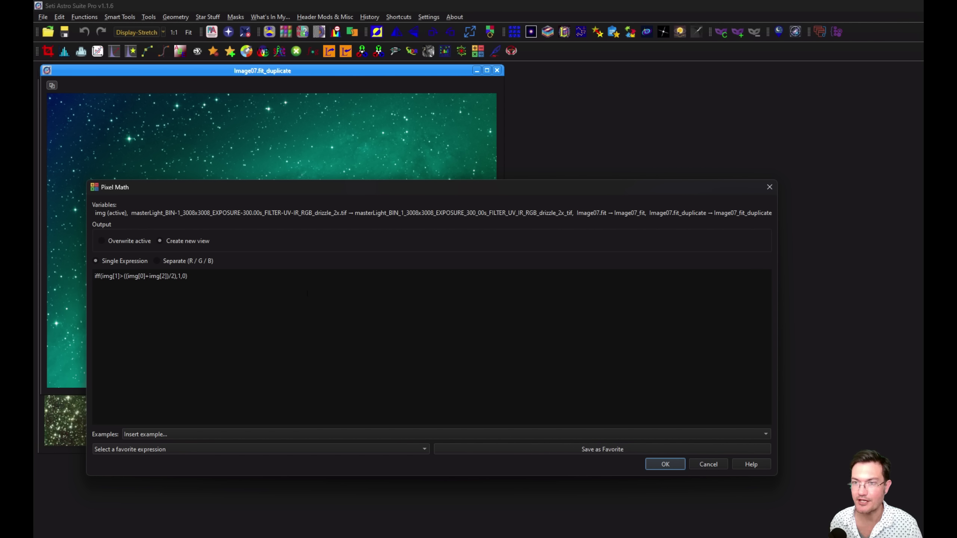
- Create the green-dominance mask view, then center and enlarge it
{"action": "left_click", "coordinate": [679, 463]}
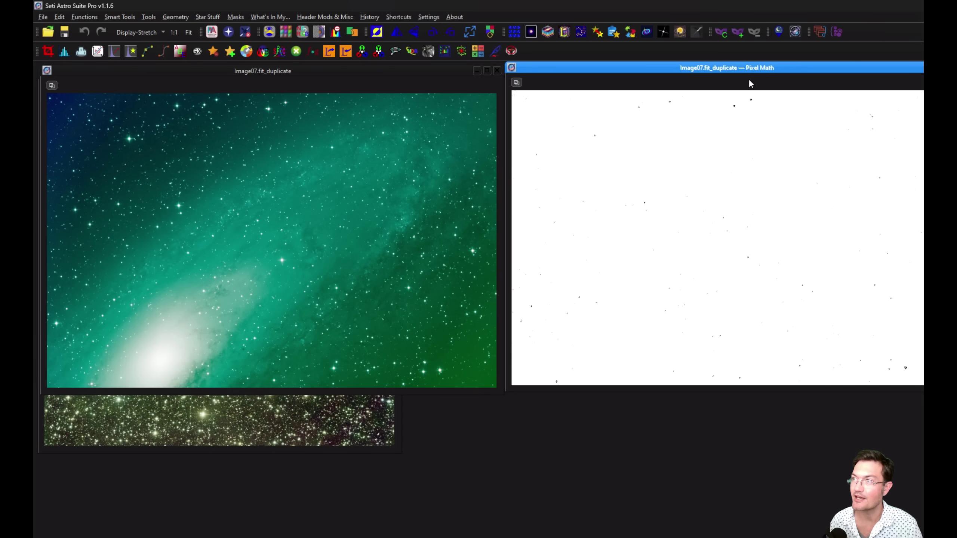
{"action": "left_click", "coordinate": [733, 69]}
{"action": "left_click_drag", "start_coordinate": [733, 70], "coordinate": [397, 92]}
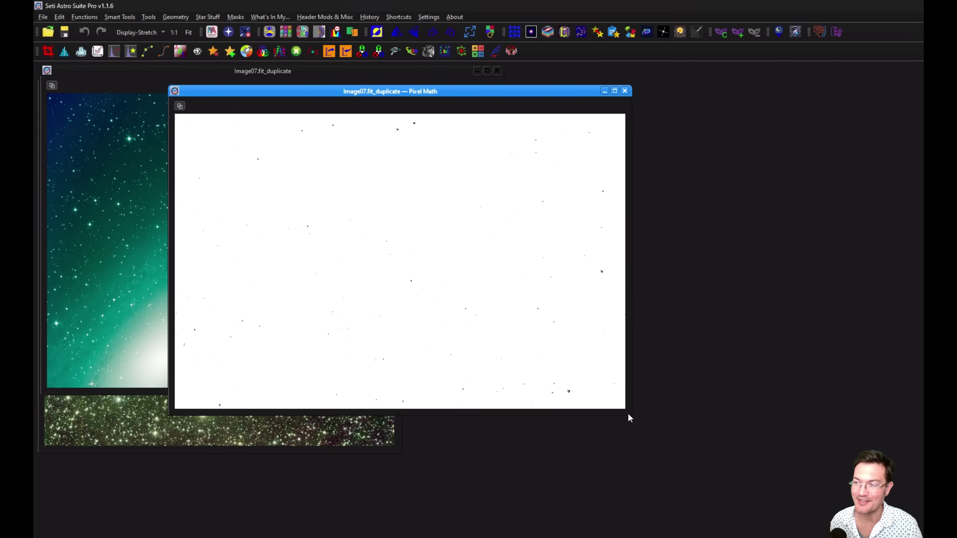
{"action": "left_click_drag", "start_coordinate": [632, 416], "coordinate": [900, 532]}
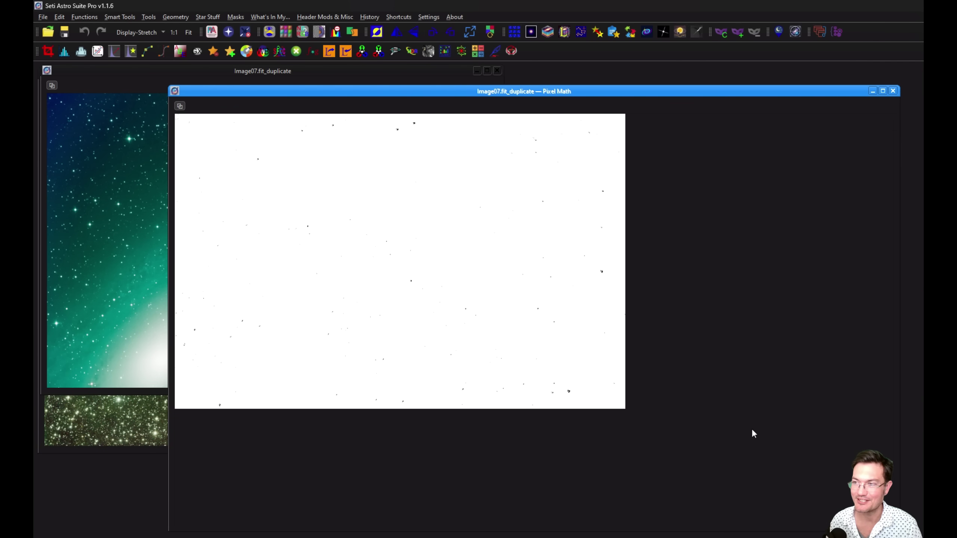
- Zoom and pan across the mostly white mask, then move it aside
{"action": "scroll", "coordinate": [601, 336], "scroll_direction": "up", "scroll_amount": 4}
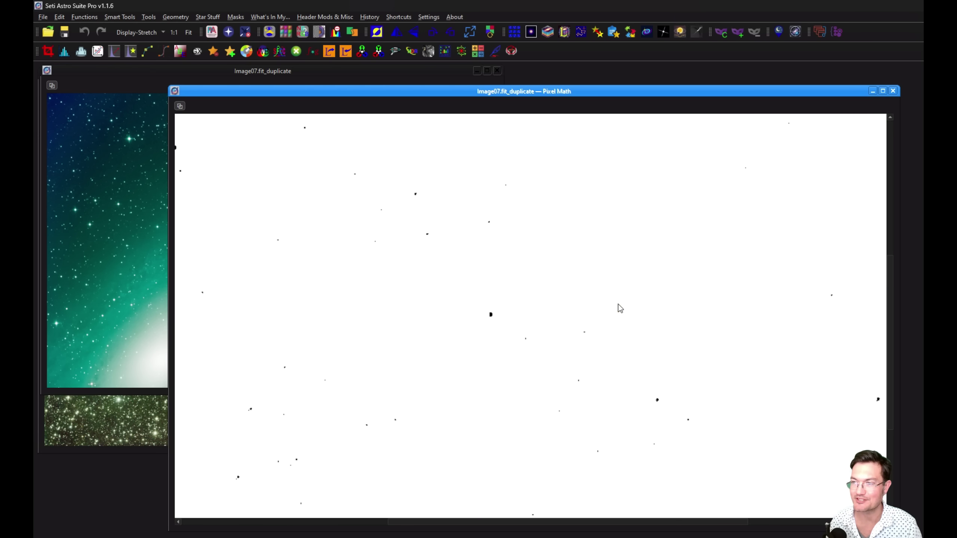
{"action": "left_click_drag", "start_coordinate": [616, 312], "coordinate": [537, 266]}
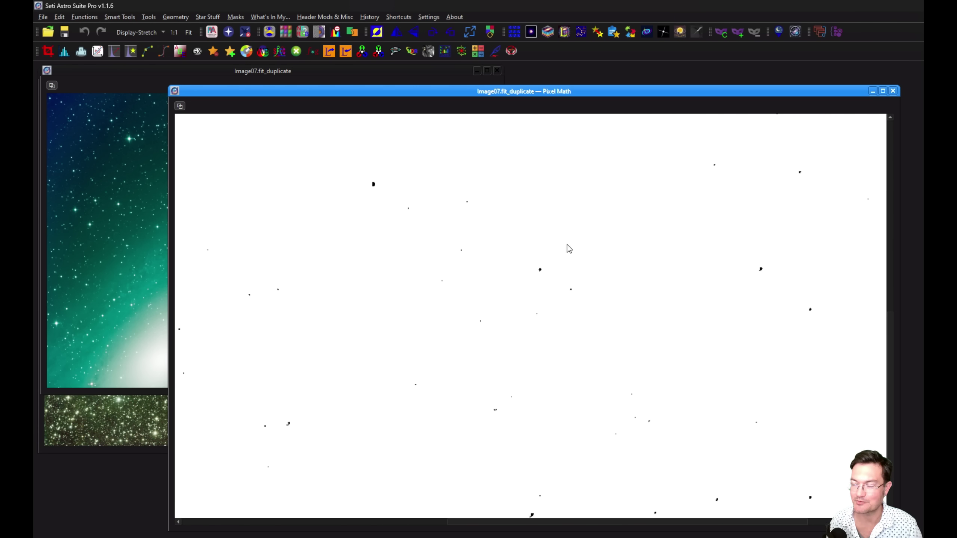
{"action": "left_click_drag", "start_coordinate": [378, 189], "coordinate": [423, 210]}
{"action": "left_click_drag", "start_coordinate": [374, 342], "coordinate": [556, 351]}
{"action": "scroll", "coordinate": [565, 312], "scroll_direction": "down", "scroll_amount": 3}
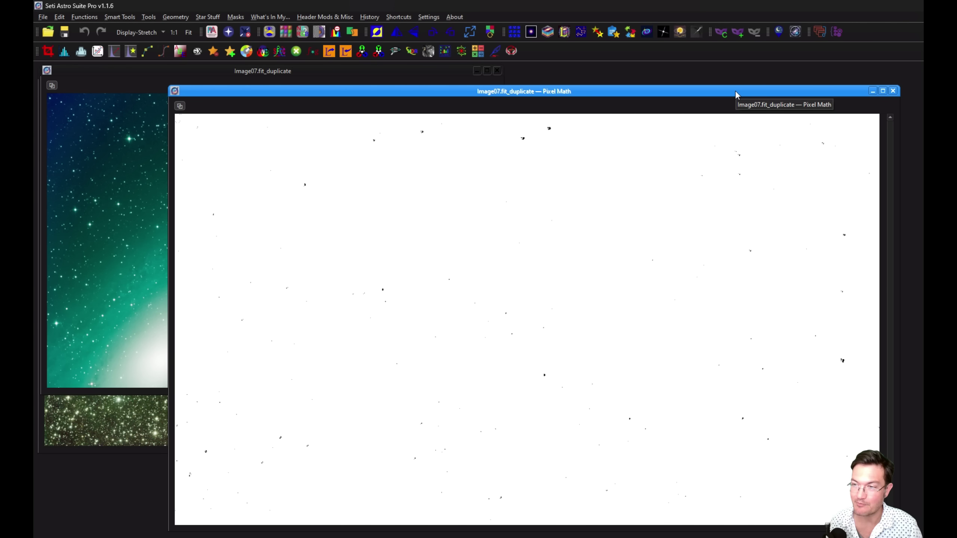
{"action": "scroll", "coordinate": [524, 241], "scroll_direction": "down", "scroll_amount": 2}
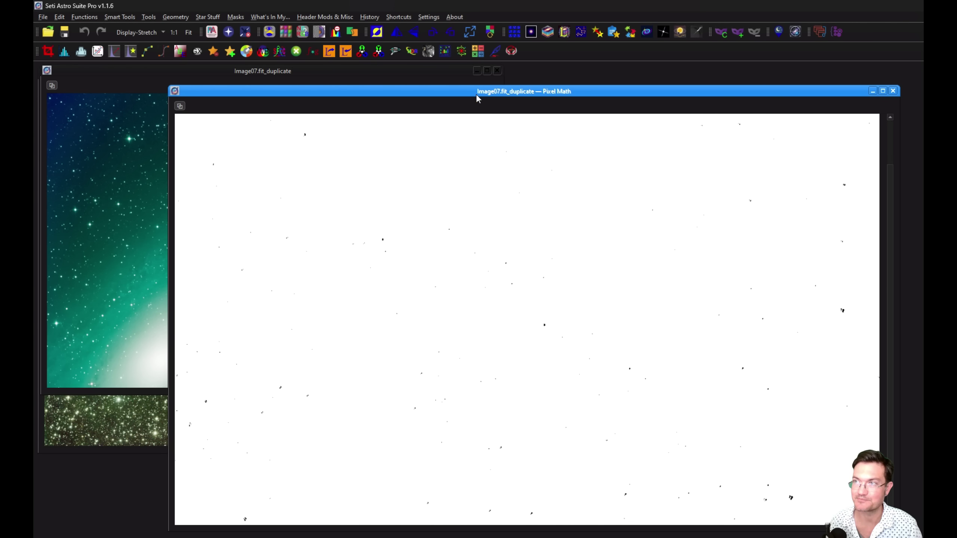
{"action": "left_click_drag", "start_coordinate": [476, 98], "coordinate": [715, 537]}
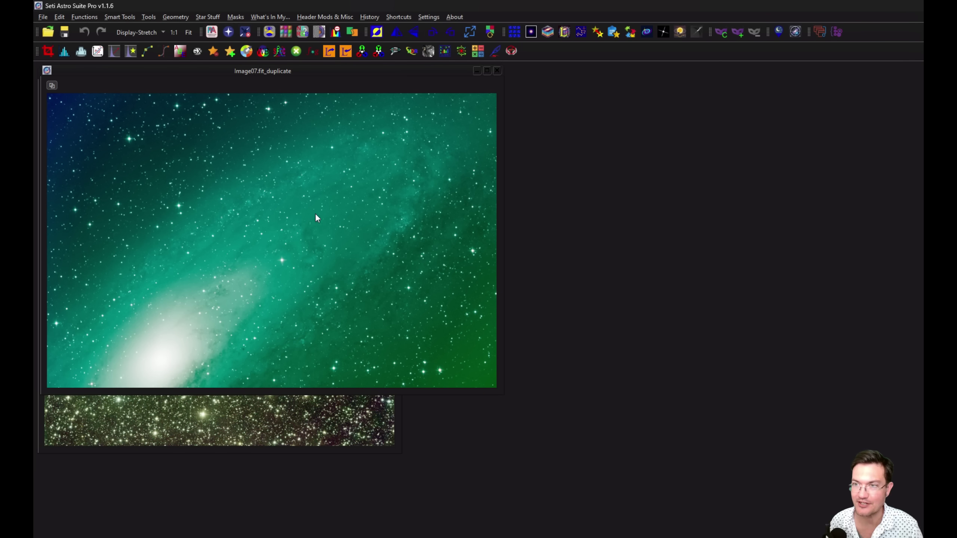
- Rerun the green-dominance Pixel Math expression into a new mask view and arrange the windows
{"action": "left_click_drag", "start_coordinate": [343, 71], "coordinate": [698, 89]}
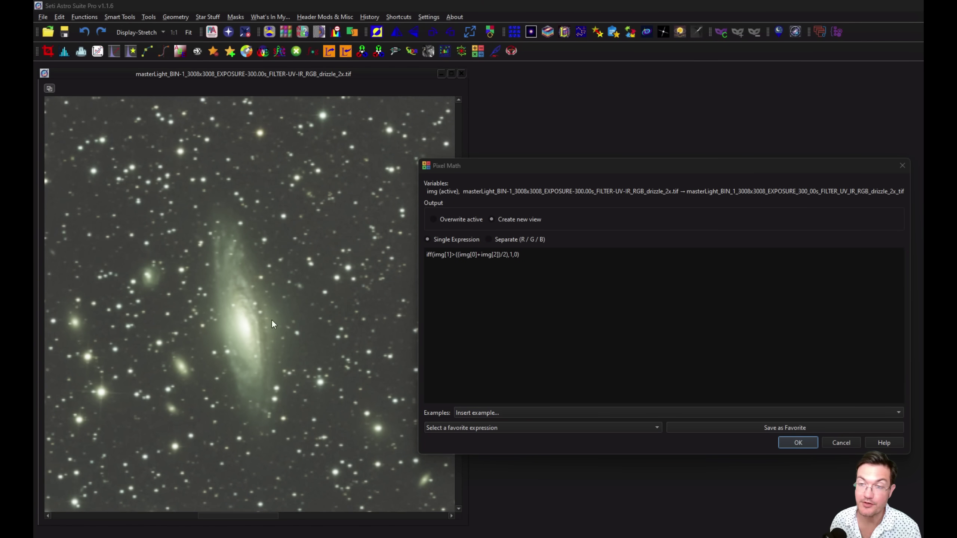
{"action": "left_click_drag", "start_coordinate": [641, 168], "coordinate": [616, 127]}
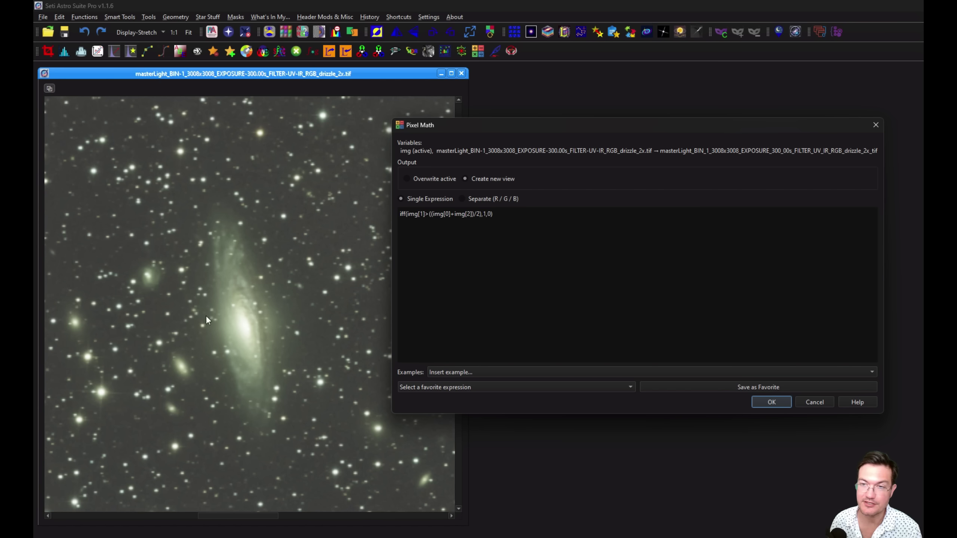
{"action": "left_click", "coordinate": [768, 404]}
{"action": "left_click", "coordinate": [45, 86]}
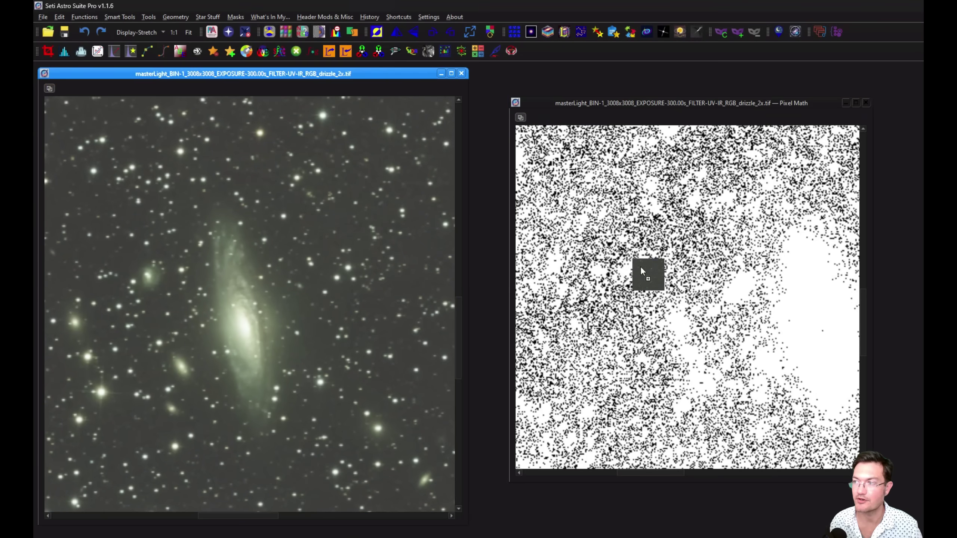
{"action": "left_click_drag", "start_coordinate": [670, 101], "coordinate": [623, 77]}
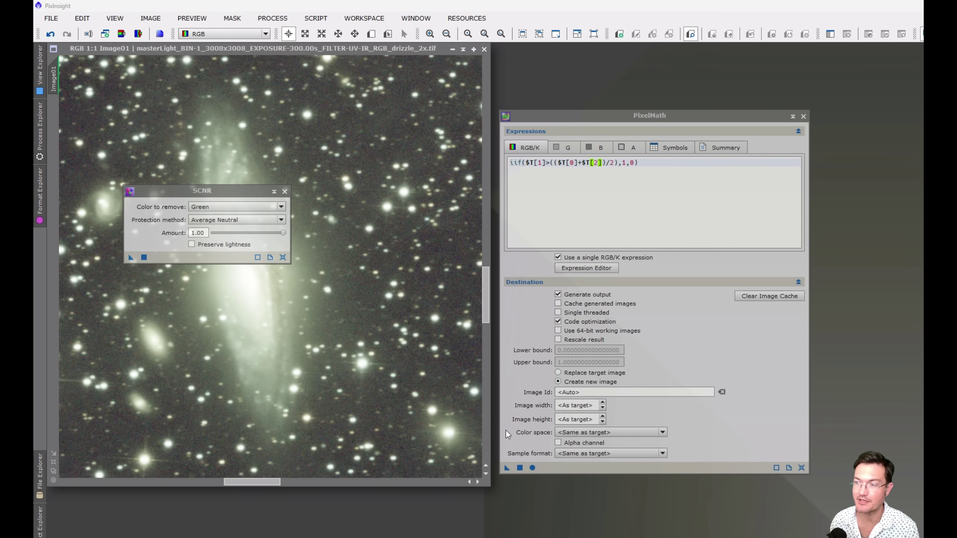
- Apply PixelMath iif($T[1]>(($T[0]+$T[2])/2),1,0) to Image01, producing mask Image03
{"action": "left_click_drag", "start_coordinate": [505, 470], "coordinate": [326, 362]}
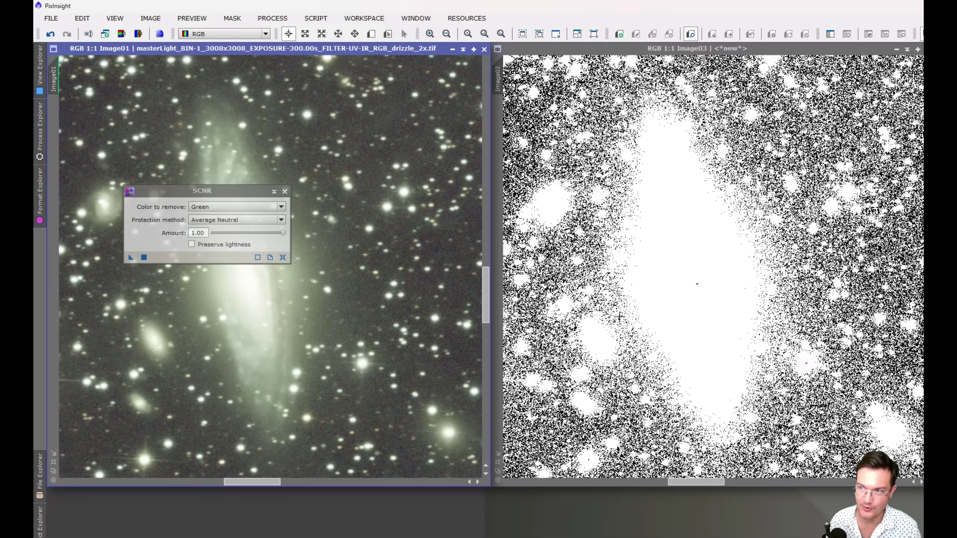
- Close the green mask and apply SCNR Green, Average Neutral, amount 1.00 to Image01
{"action": "key", "text": "ctrl+w"}
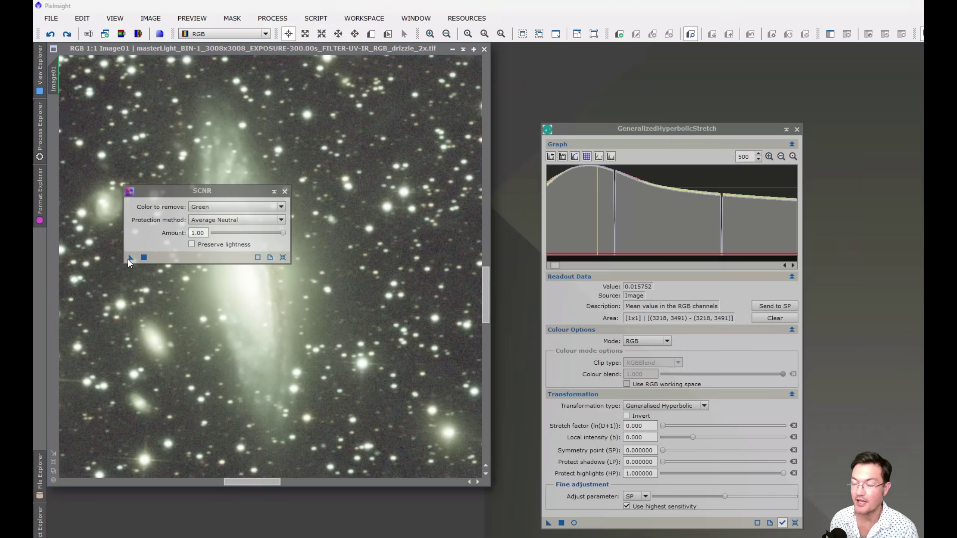
{"action": "left_click_drag", "start_coordinate": [130, 258], "coordinate": [190, 315]}
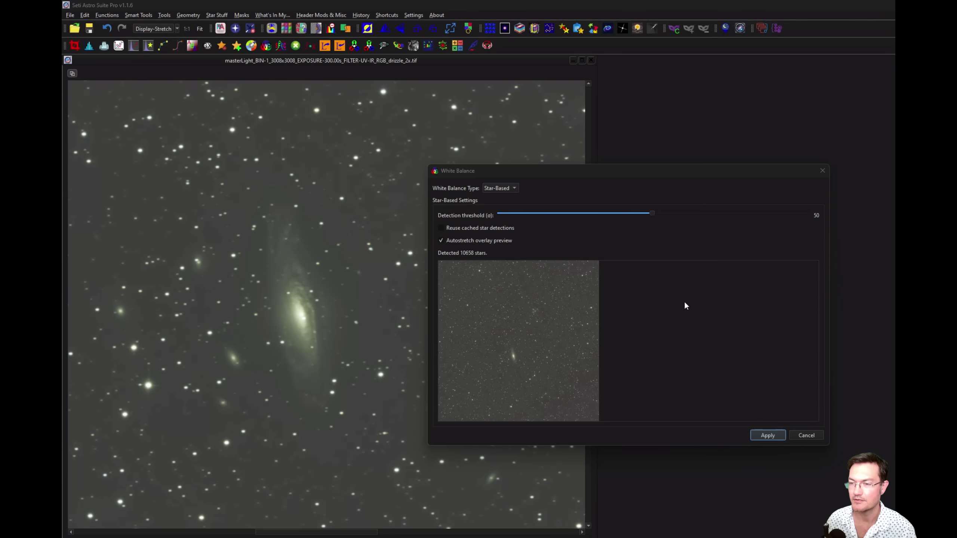
- Apply a Star-Based white balance to the galaxy, review its colour-ratio plots, then undo it
{"action": "left_click", "coordinate": [763, 435]}
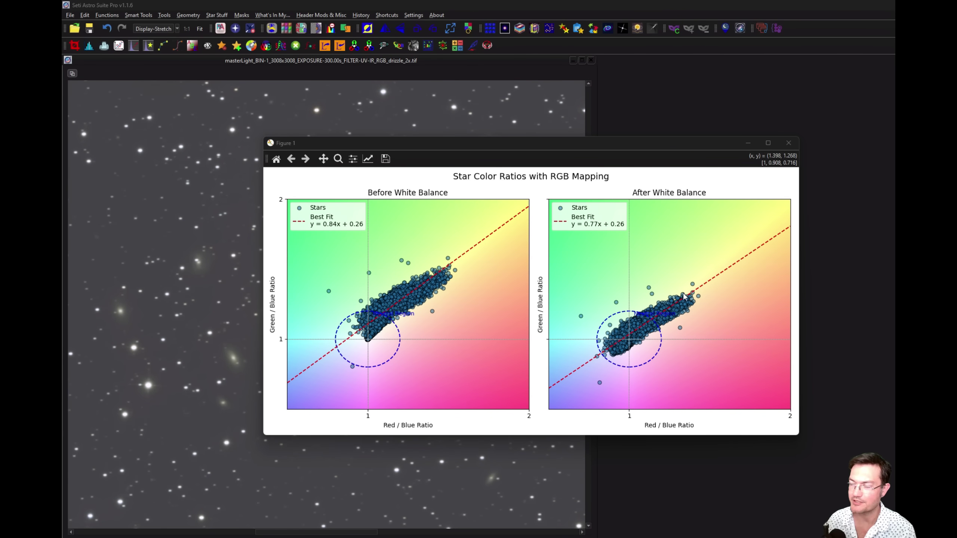
{"action": "left_click", "coordinate": [789, 143]}
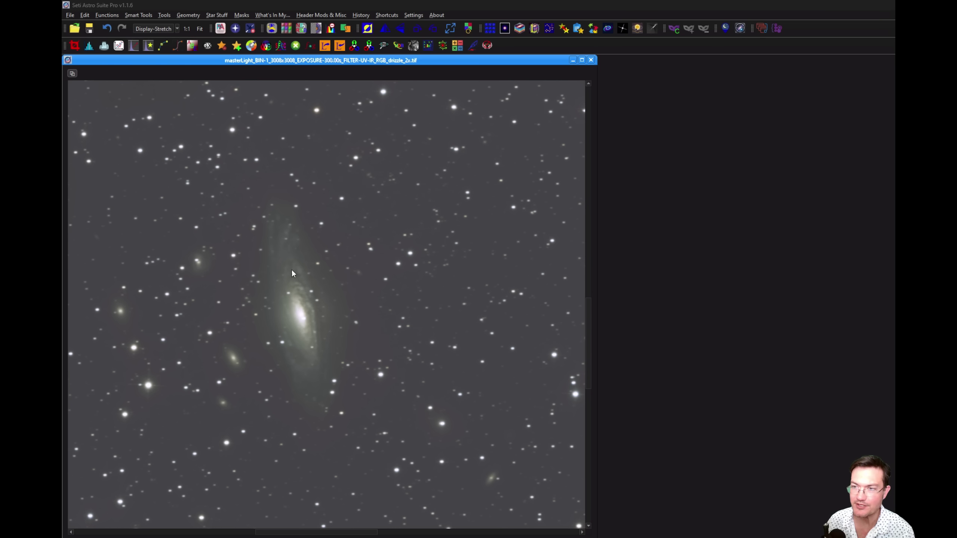
{"action": "left_click", "coordinate": [106, 28]}
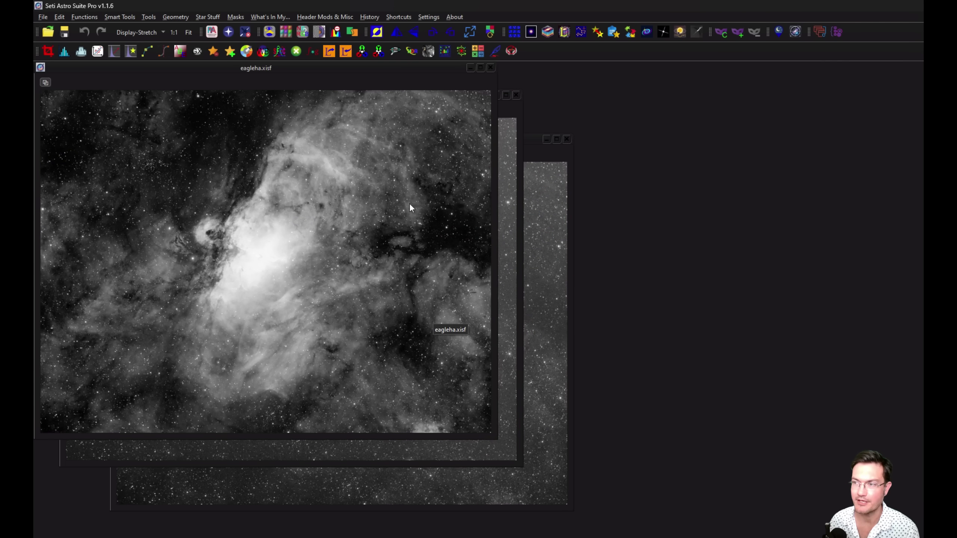
- Combine the Eagle Ha, OIII and SII images into SHO and Foraxx images side by side
{"action": "left_click", "coordinate": [503, 188]}
{"action": "left_click", "coordinate": [544, 230]}
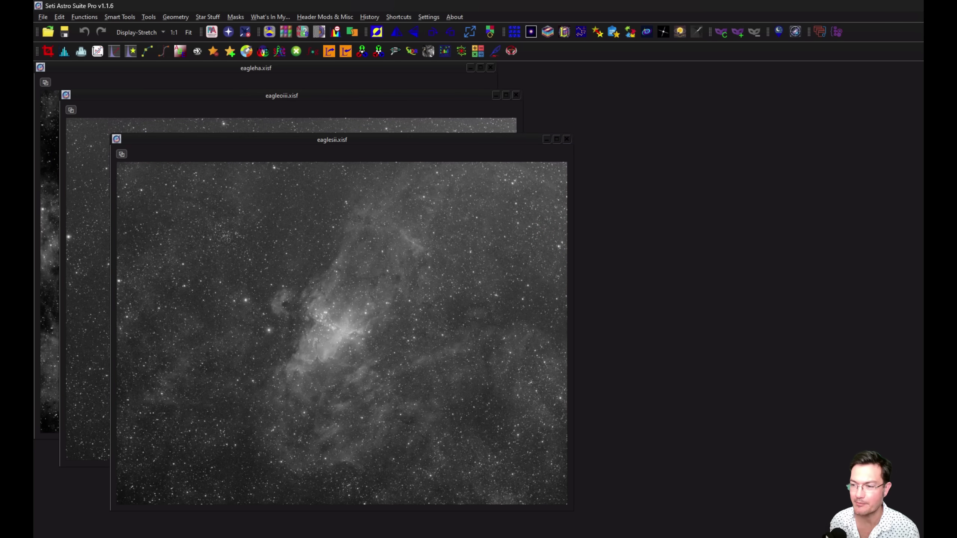
{"action": "left_click_drag", "start_coordinate": [314, 66], "coordinate": [297, 79]}
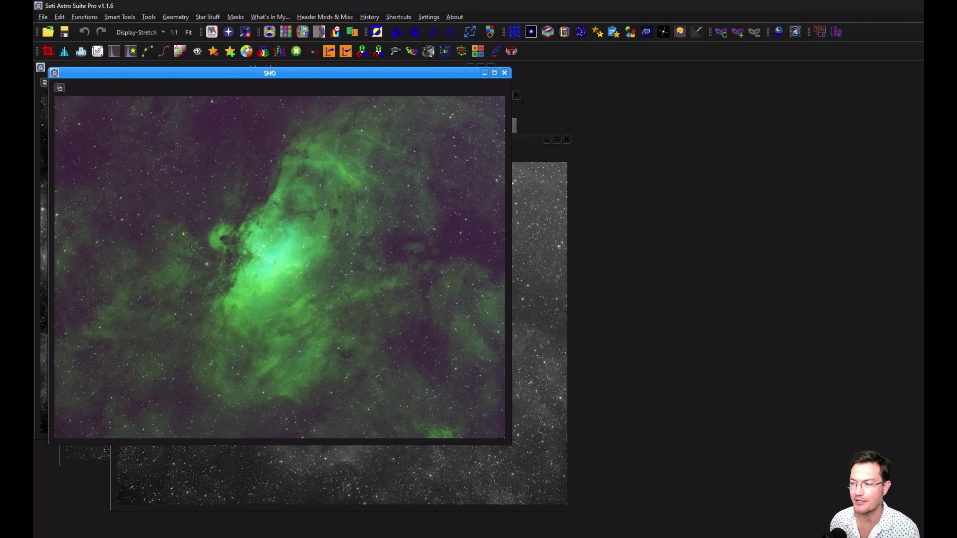
{"action": "left_click_drag", "start_coordinate": [636, 476], "coordinate": [585, 146]}
- Undo the last change on the SHO image to restore its green cast
{"action": "left_click", "coordinate": [245, 359]}
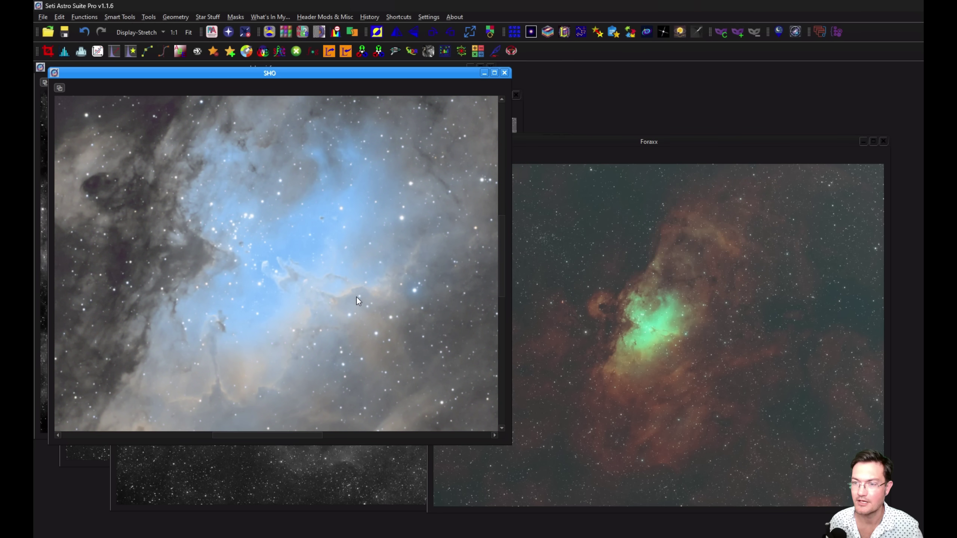
{"action": "left_click_drag", "start_coordinate": [356, 298], "coordinate": [321, 263]}
{"action": "scroll", "coordinate": [332, 253], "scroll_direction": "down", "scroll_amount": 2}
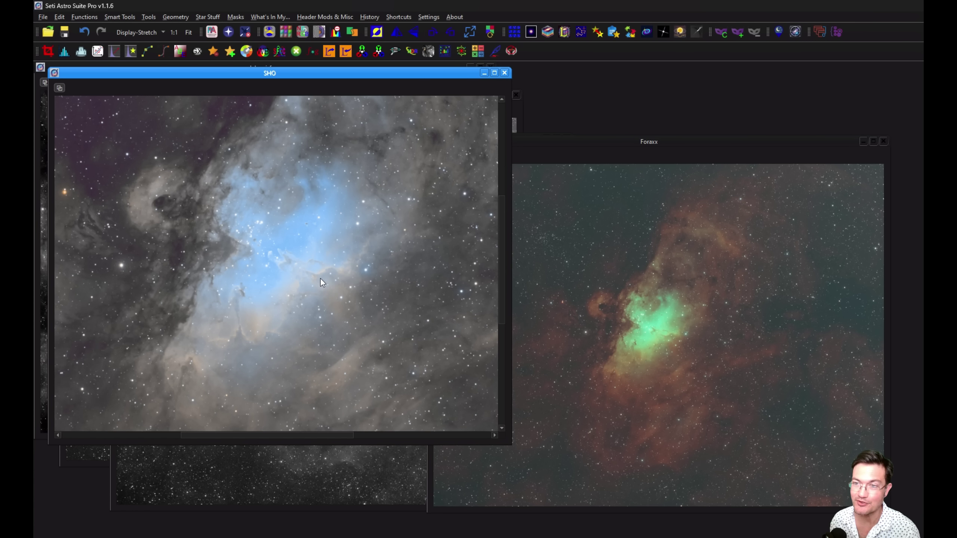
{"action": "left_click", "coordinate": [83, 33]}
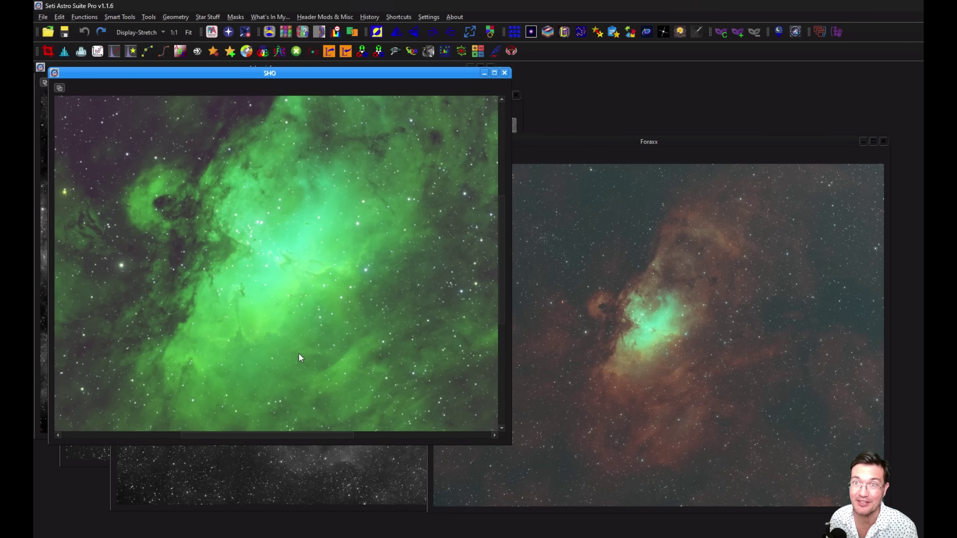
- Apply SCNR to the Foraxx image at Amount 1.00, Average(R,B), with lightness preserved
{"action": "left_click", "coordinate": [616, 285]}
{"action": "left_click_drag", "start_coordinate": [606, 141], "coordinate": [568, 120]}
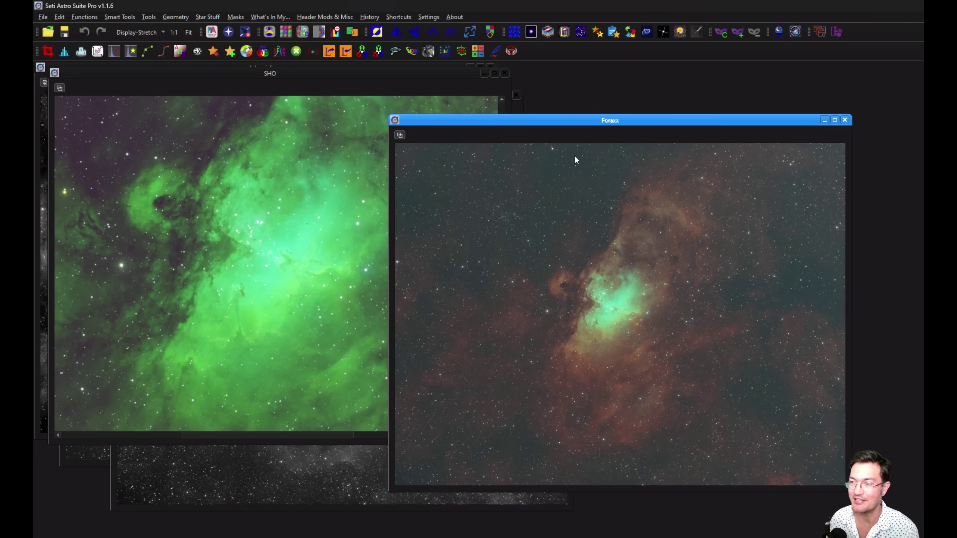
{"action": "scroll", "coordinate": [622, 247], "scroll_direction": "up", "scroll_amount": 5}
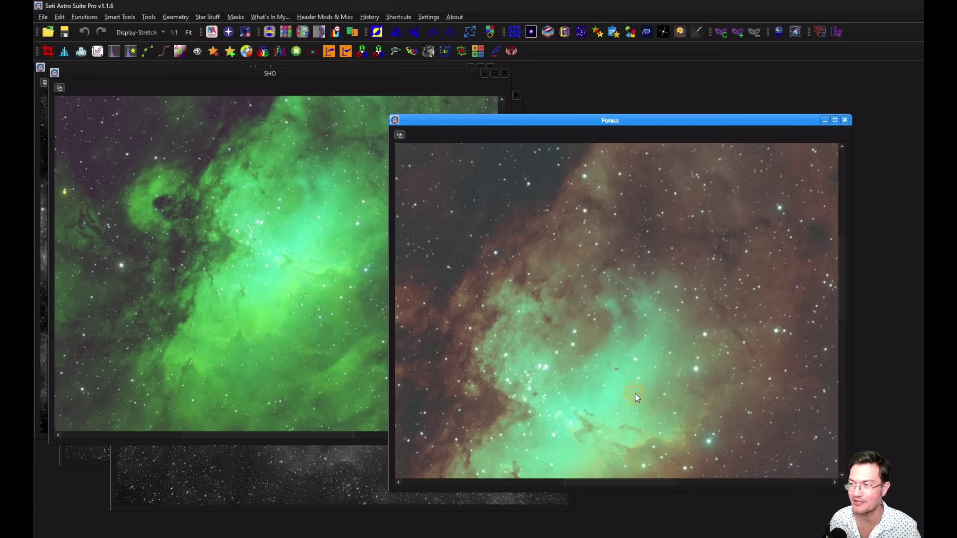
{"action": "scroll", "coordinate": [629, 310], "scroll_direction": "up", "scroll_amount": 4}
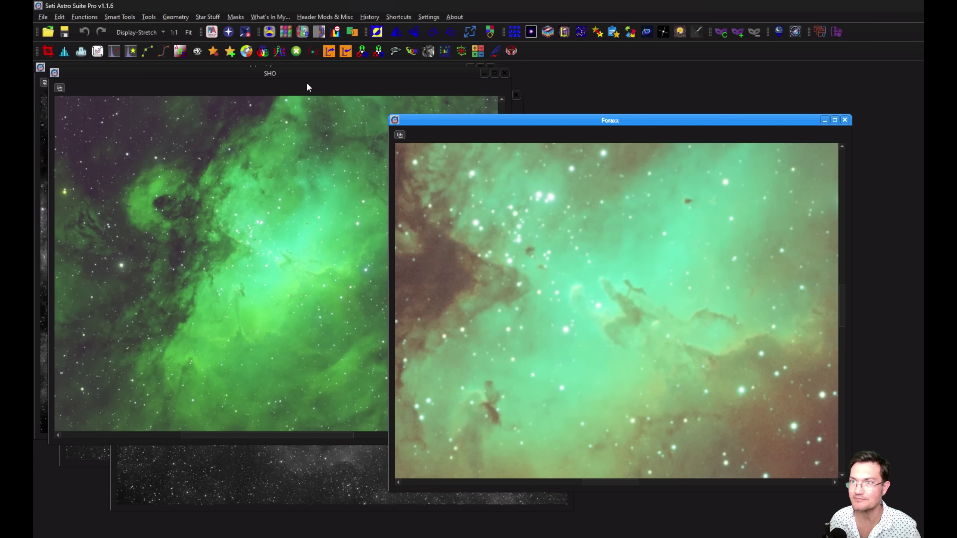
{"action": "left_click", "coordinate": [297, 51]}
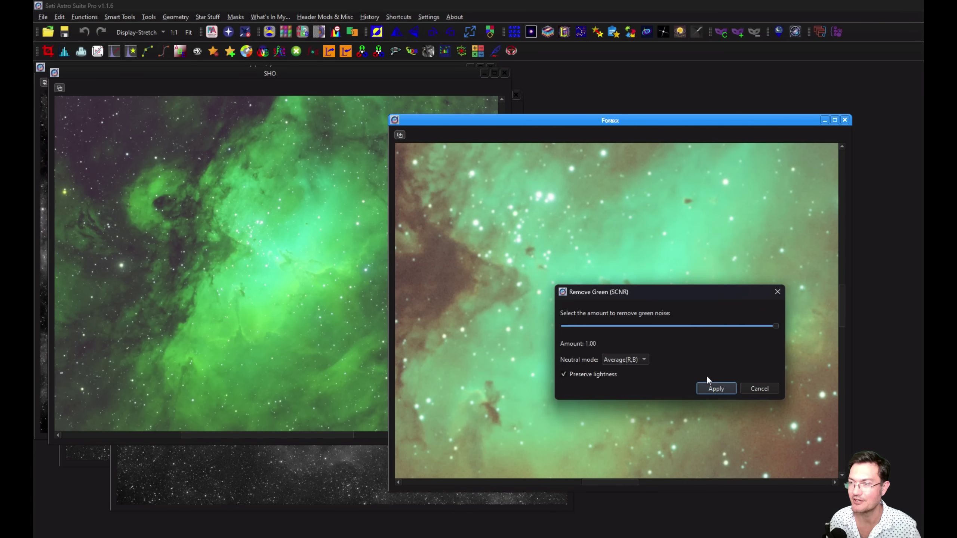
{"action": "left_click", "coordinate": [716, 389]}
{"action": "scroll", "coordinate": [669, 344], "scroll_direction": "down", "scroll_amount": 4}
{"action": "left_click_drag", "start_coordinate": [645, 327], "coordinate": [623, 348]}
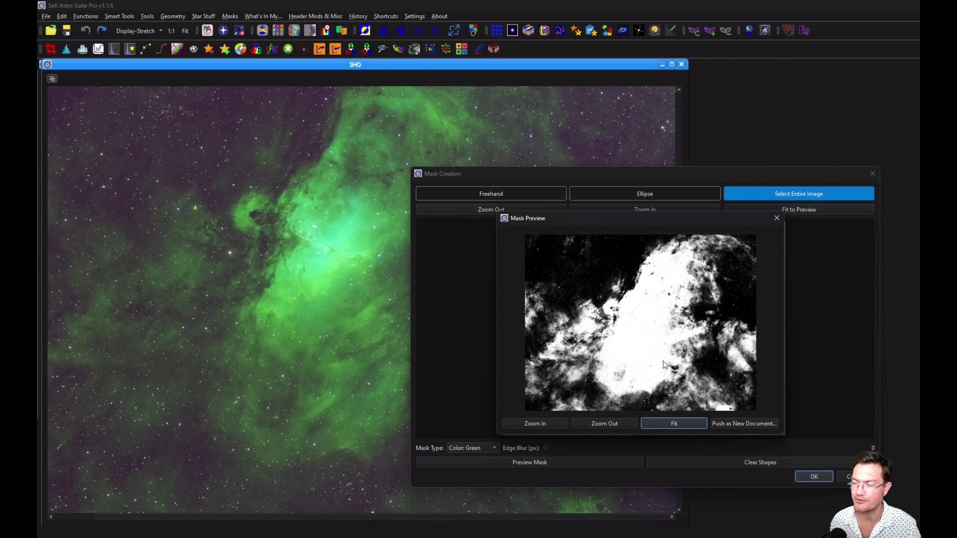
- Create a Color: Green mask with Edge Blur 73 and drop it onto the SHO image
{"action": "left_click", "coordinate": [776, 218]}
{"action": "left_click_drag", "start_coordinate": [545, 446], "coordinate": [624, 446]}
{"action": "left_click", "coordinate": [551, 463]}
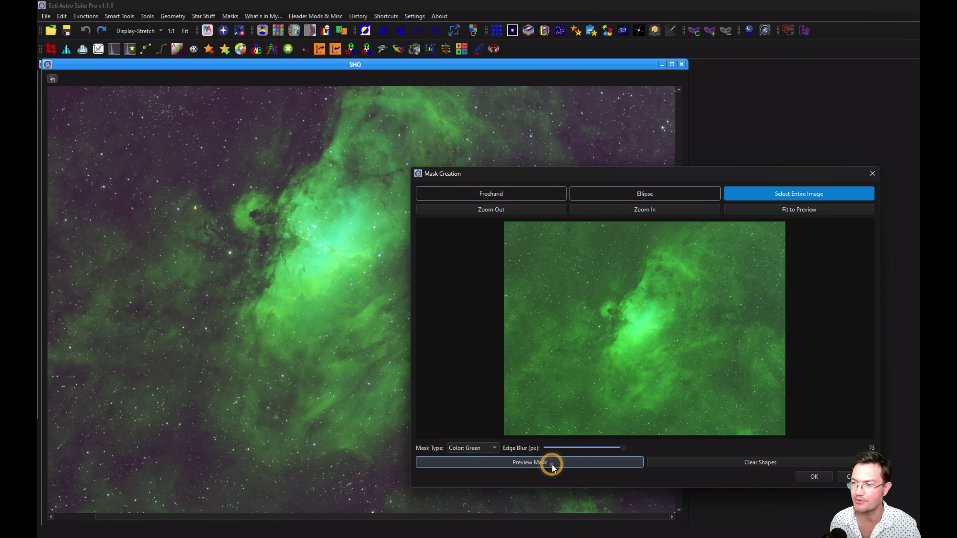
{"action": "left_click", "coordinate": [622, 430]}
{"action": "left_click_drag", "start_coordinate": [478, 246], "coordinate": [324, 244]}
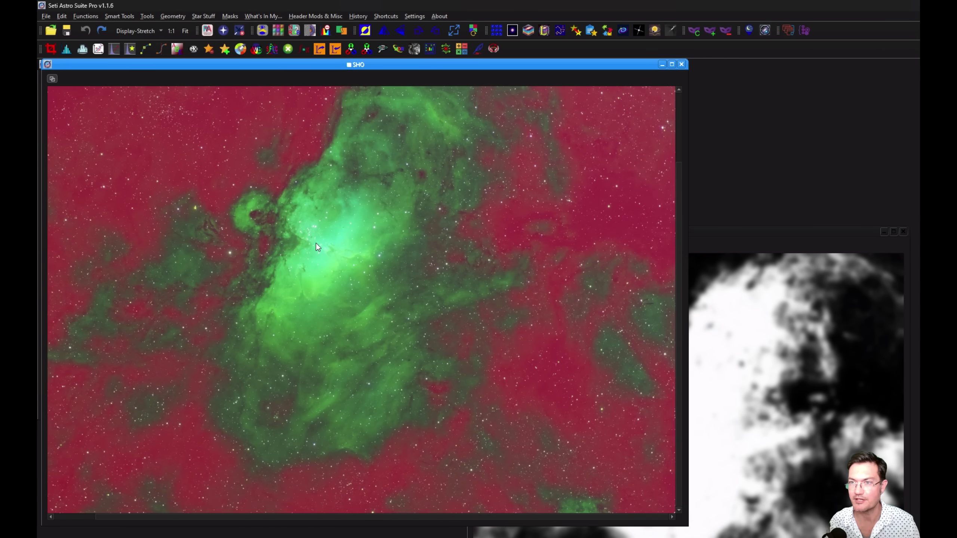
- In Curves (Ctrl+M), pull the green curve's midpoint down on the masked SHO image
{"action": "key", "text": "ctrl+m"}
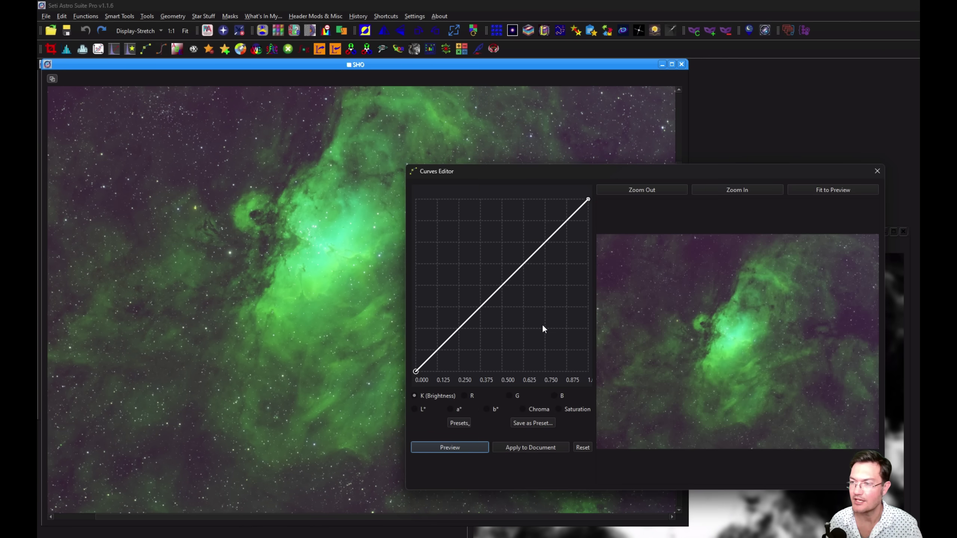
{"action": "left_click", "coordinate": [508, 396]}
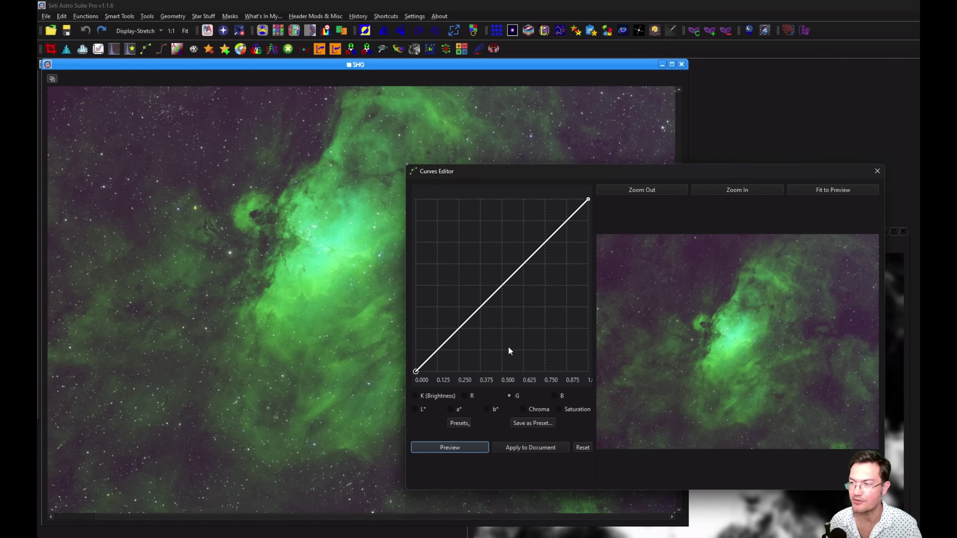
{"action": "left_click", "coordinate": [514, 300]}
{"action": "left_click", "coordinate": [513, 298]}
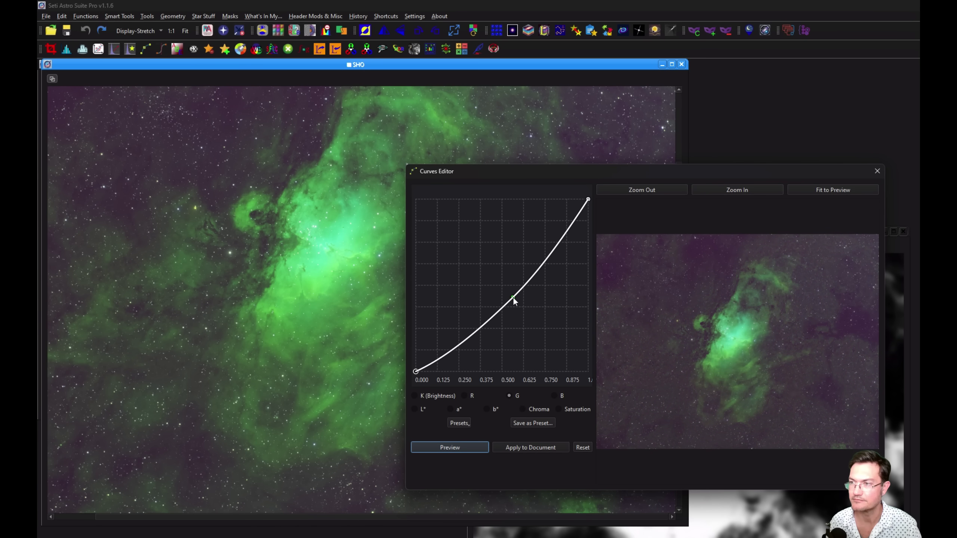
{"action": "left_click_drag", "start_coordinate": [513, 298], "coordinate": [507, 303]}
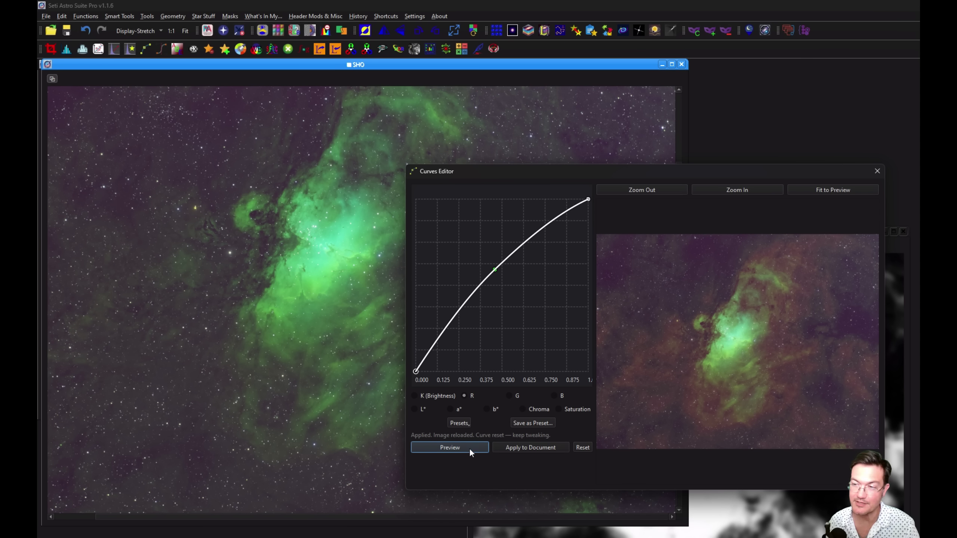
- Apply the curves, then build a whole-image Color: Green mask with Edge Blur 89
{"action": "left_click", "coordinate": [513, 447]}
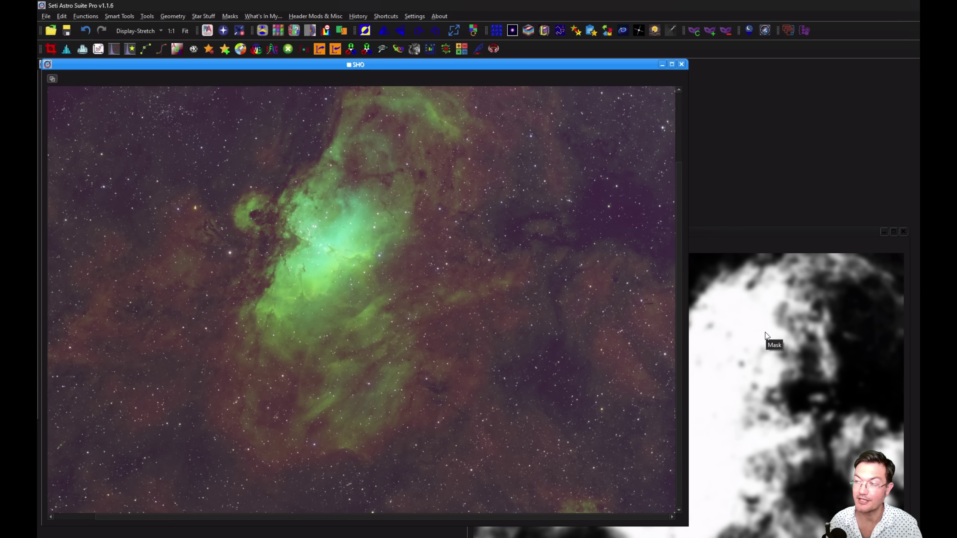
{"action": "left_click", "coordinate": [903, 232]}
{"action": "left_click", "coordinate": [697, 36]}
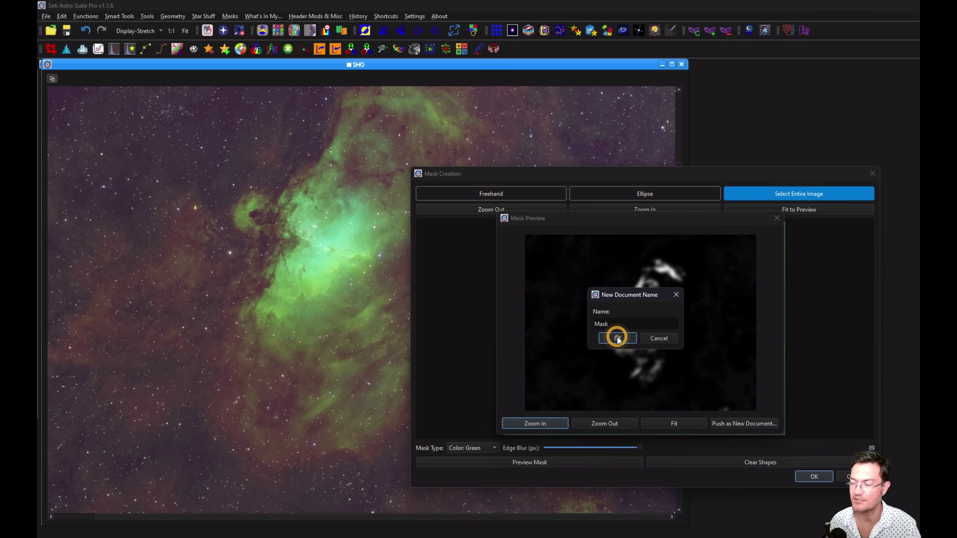
{"action": "left_click", "coordinate": [615, 336]}
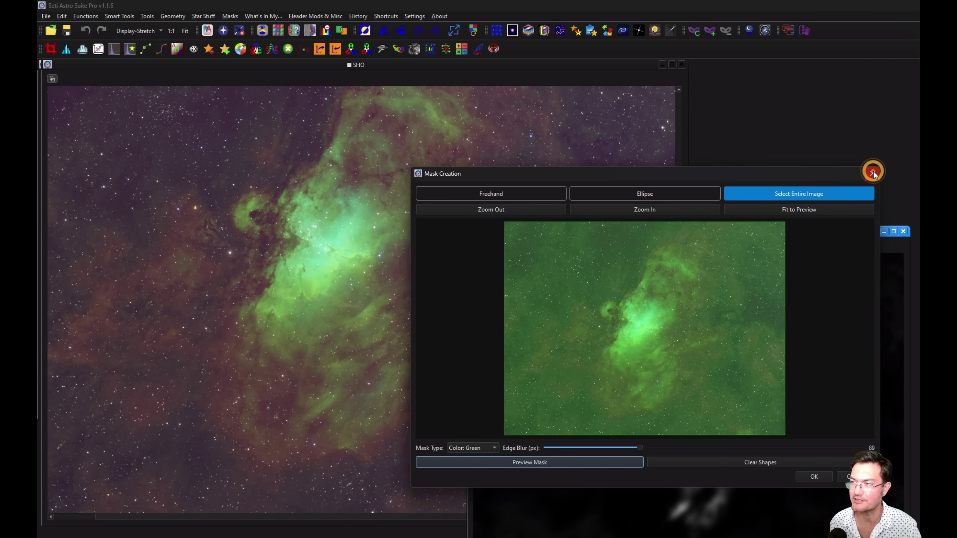
{"action": "left_click", "coordinate": [873, 172]}
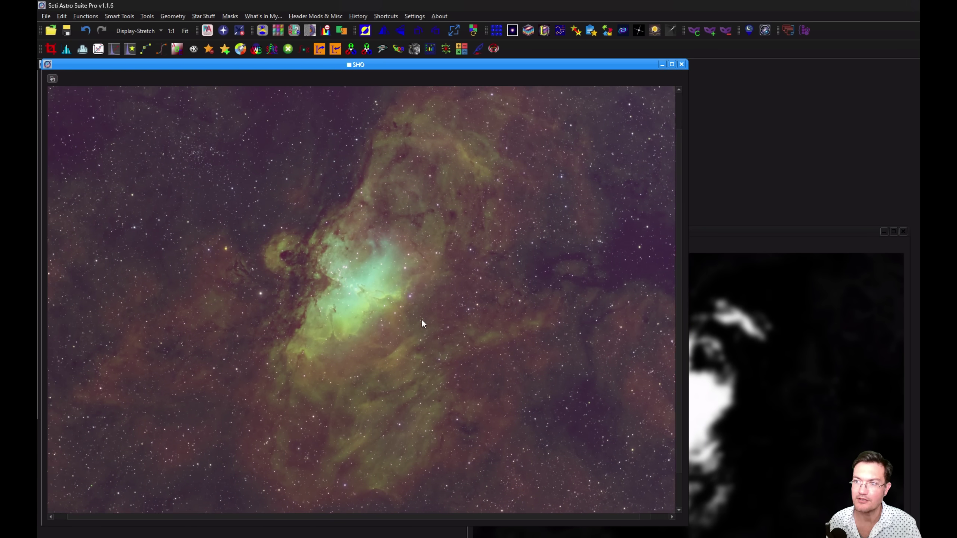
{"action": "left_click_drag", "start_coordinate": [423, 320], "coordinate": [417, 319]}
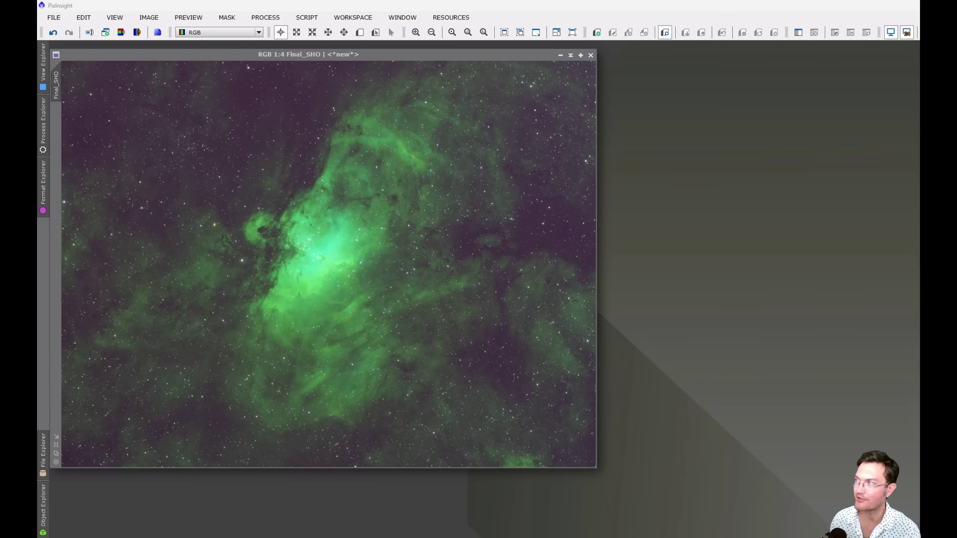
- Generate a colour mask from Final_SHO, blur it with MaskBlur, and set it as Final_SHO's mask
{"action": "left_click_drag", "start_coordinate": [513, 142], "coordinate": [418, 151]}
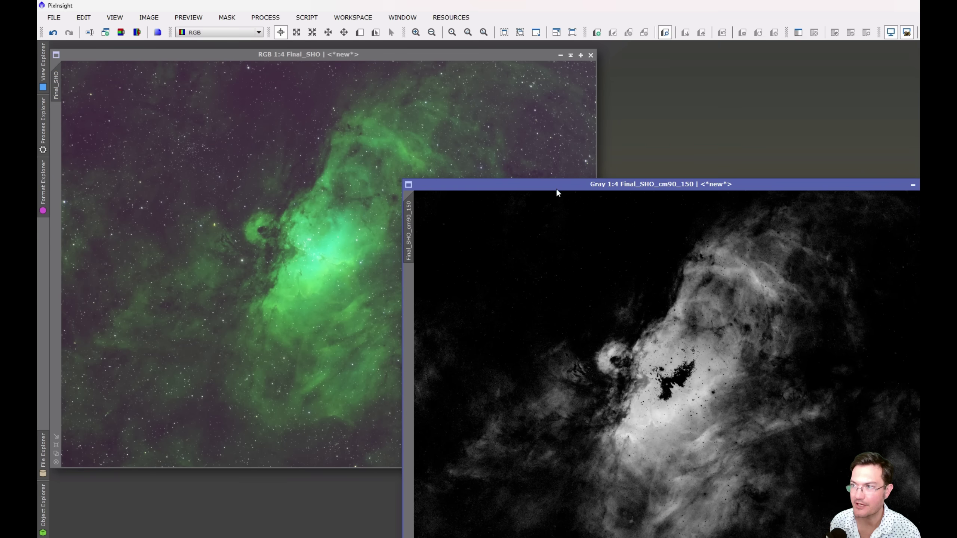
{"action": "left_click_drag", "start_coordinate": [557, 190], "coordinate": [525, 118]}
{"action": "left_click_drag", "start_coordinate": [587, 236], "coordinate": [798, 223]}
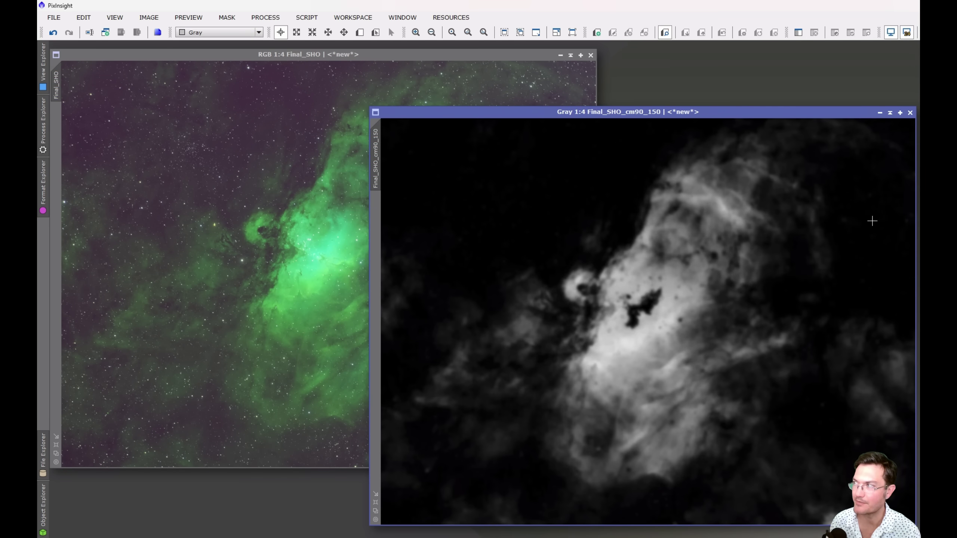
{"action": "left_click_drag", "start_coordinate": [869, 218], "coordinate": [625, 261]}
{"action": "left_click_drag", "start_coordinate": [376, 145], "coordinate": [54, 122]}
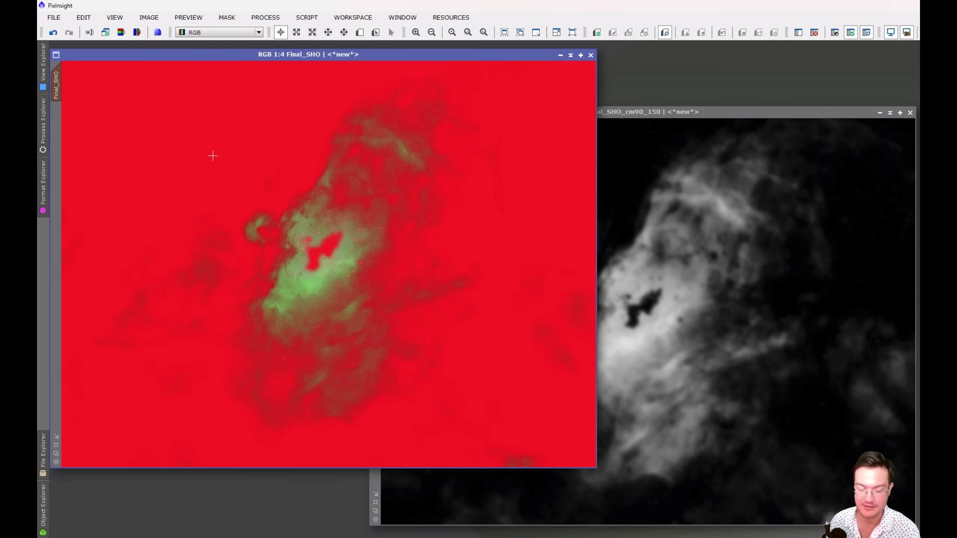
- Hide the mask overlay and bend the green curve down in CurvesTransformation
{"action": "key", "text": "ctrl+k"}
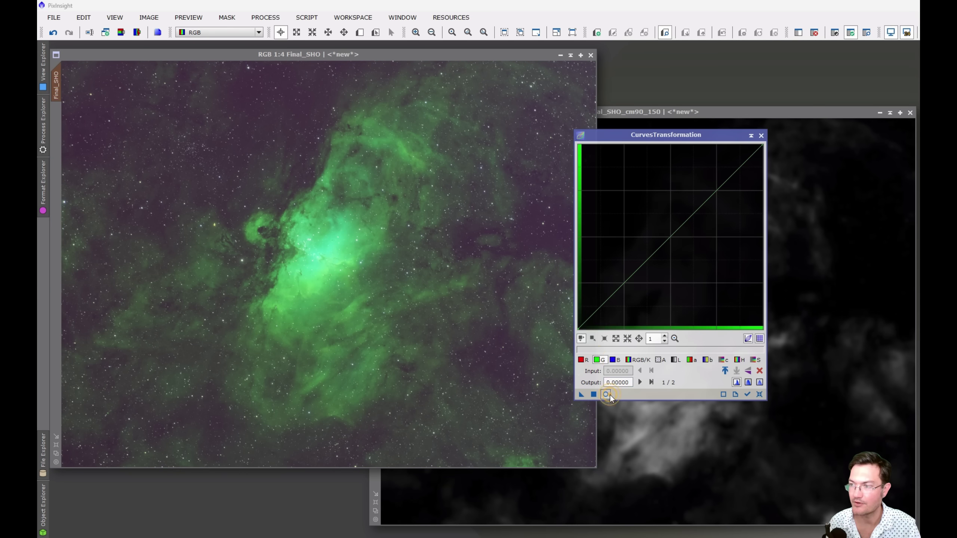
{"action": "left_click", "coordinate": [606, 395]}
{"action": "left_click", "coordinate": [696, 249]}
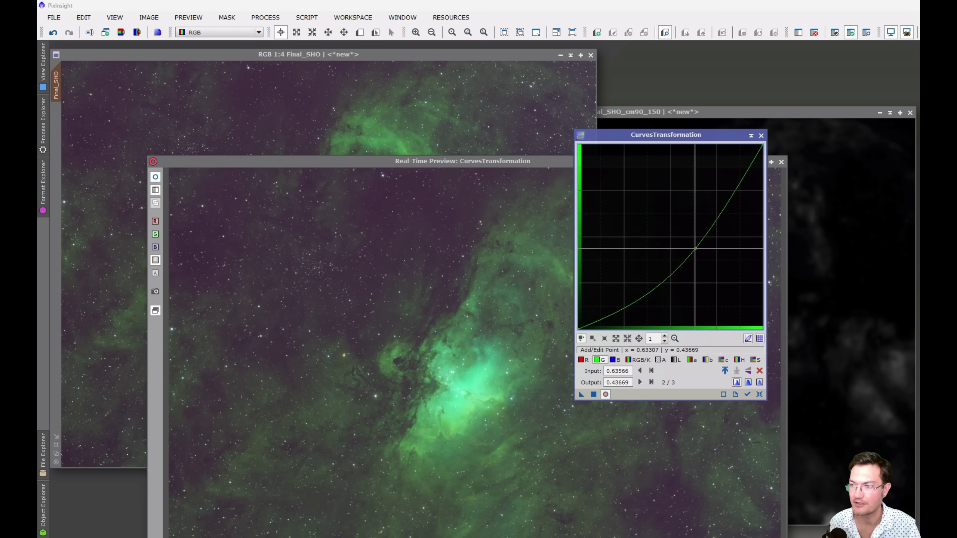
{"action": "left_click_drag", "start_coordinate": [472, 161], "coordinate": [384, 74]}
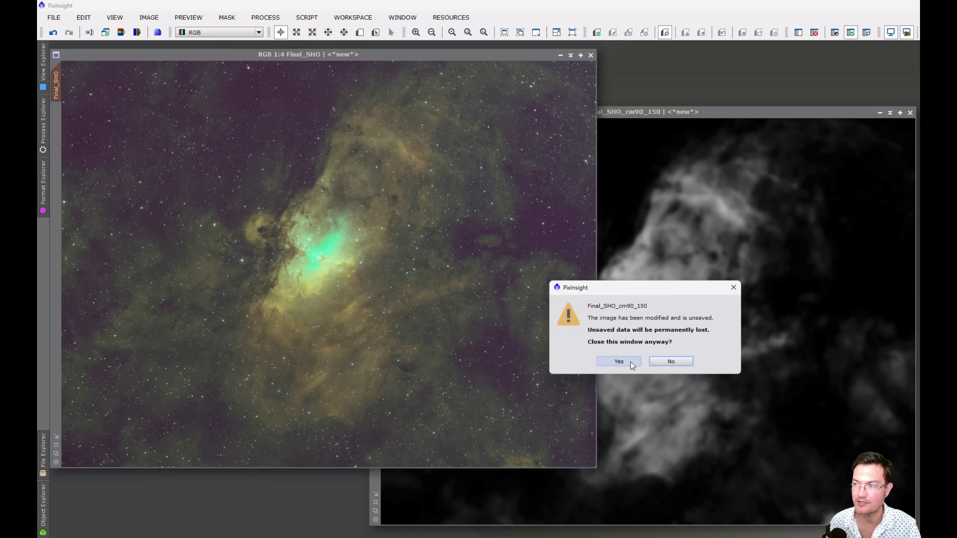
- Discard the cm90_150 mask, create a 150–210 hue colour mask, then raise red and lower green
{"action": "left_click", "coordinate": [618, 362]}
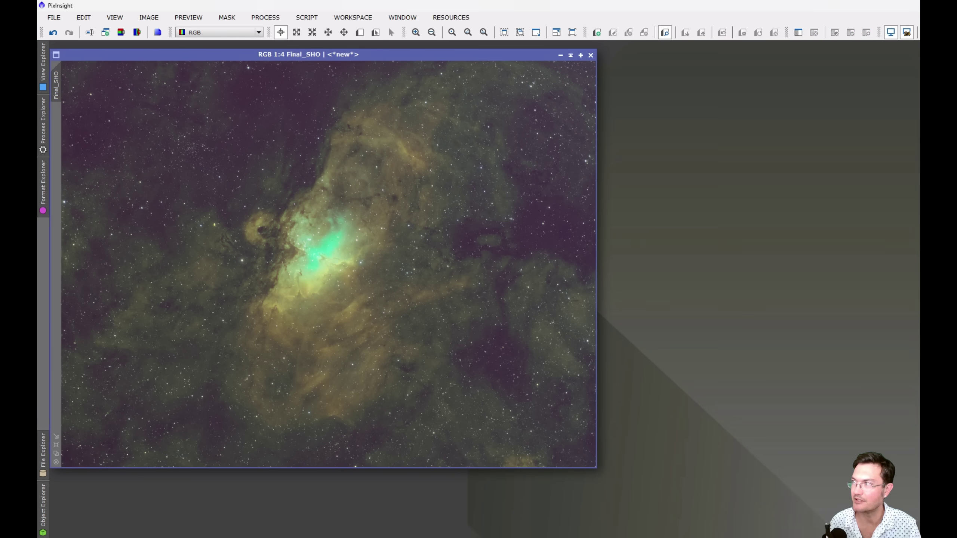
{"action": "left_click_drag", "start_coordinate": [466, 224], "coordinate": [484, 229]}
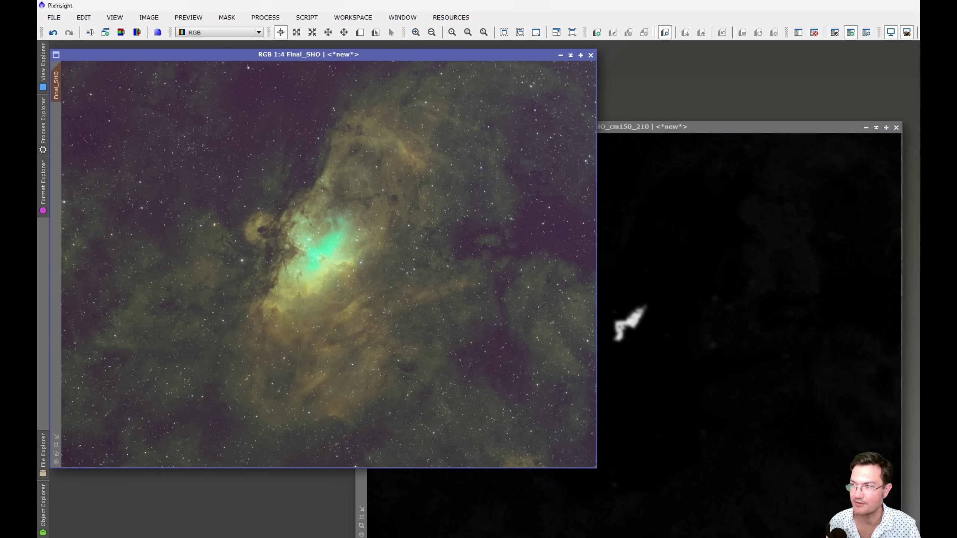
{"action": "left_click_drag", "start_coordinate": [654, 253], "coordinate": [678, 249]}
{"action": "left_click", "coordinate": [606, 394]}
{"action": "left_click", "coordinate": [599, 360]}
- Apply the curves through the mask, then close CurvesTransformation and discard the cm150_210 mask
{"action": "left_click", "coordinate": [594, 394]}
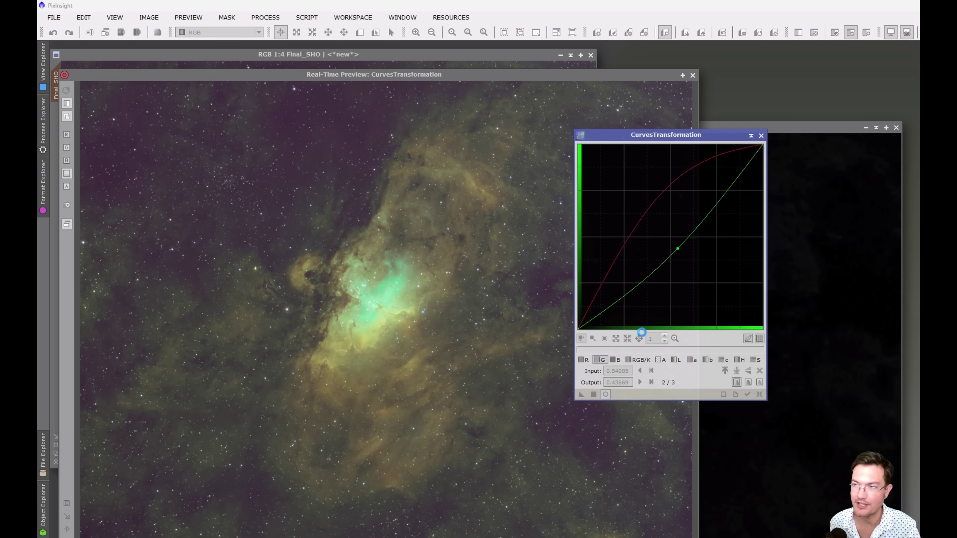
{"action": "left_click", "coordinate": [761, 135]}
{"action": "left_click", "coordinate": [896, 127]}
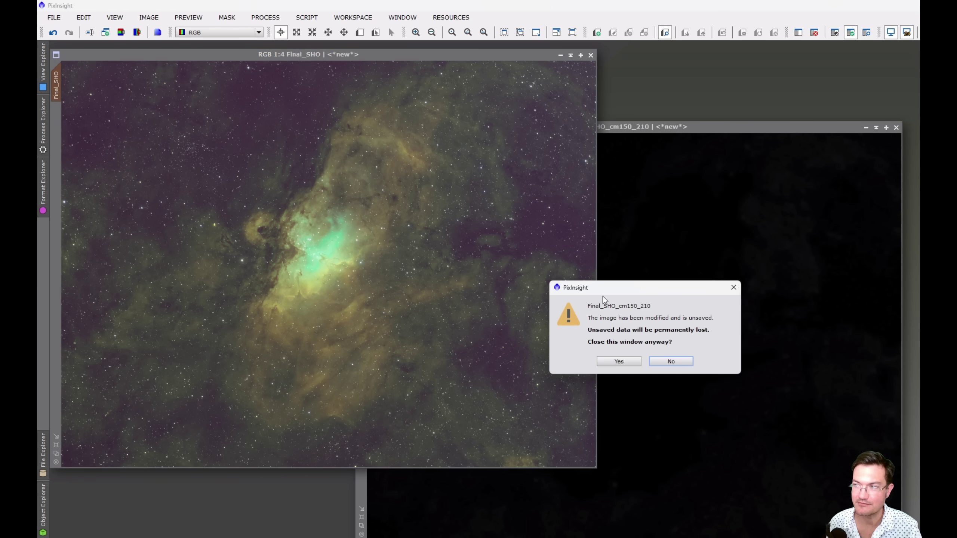
{"action": "left_click", "coordinate": [623, 360]}
- Dismiss PixInsight's mask-reference warning before moving to RGB.jpg in Seti Astro Suite Pro
{"action": "left_click", "coordinate": [618, 361]}
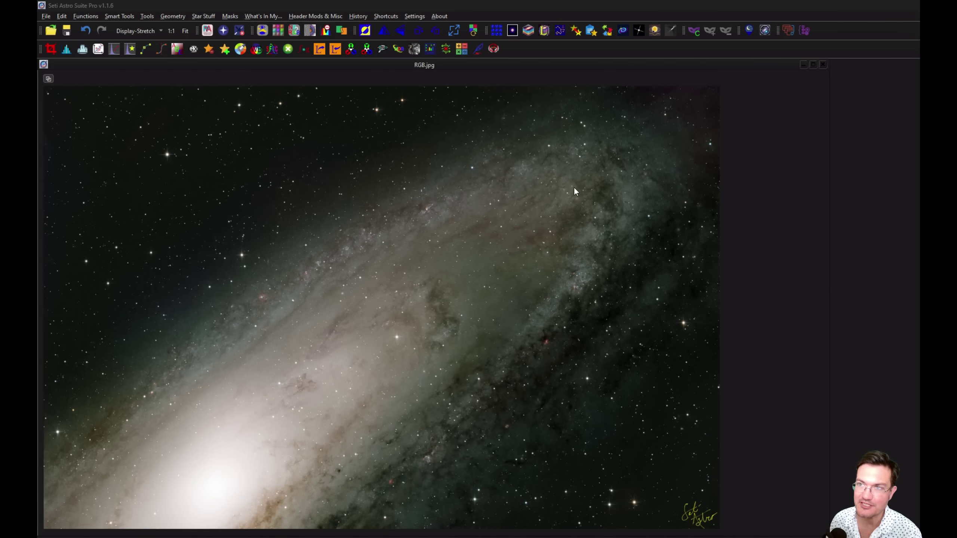
- Run SCNR on RGB.jpg at Amount 1.00, Average(R,B), with lightness preserved
{"action": "left_click", "coordinate": [288, 48]}
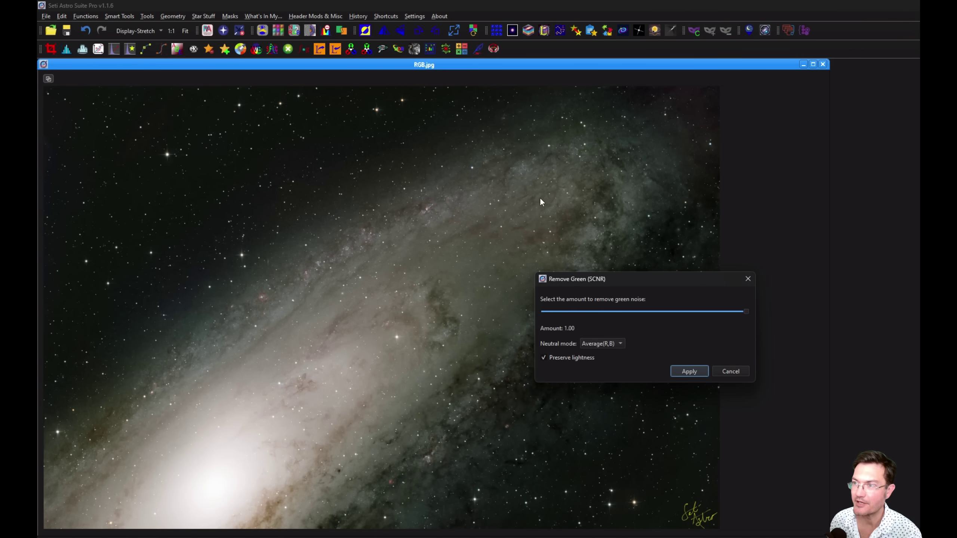
{"action": "left_click", "coordinate": [688, 371]}
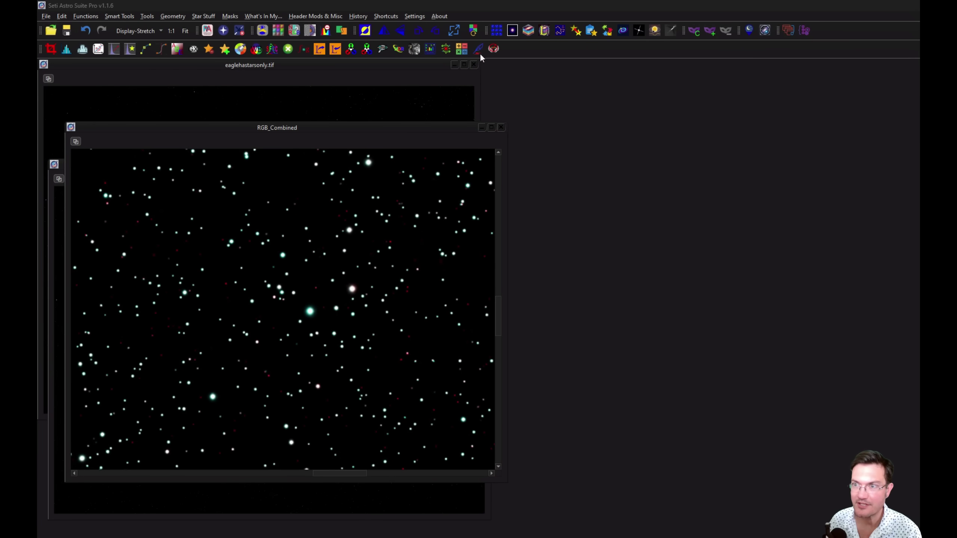
- Apply SCNR at Amount 1.00 to RGB_Combined, turning its cyan stars blue-white
{"action": "left_click_drag", "start_coordinate": [321, 128], "coordinate": [633, 129]}
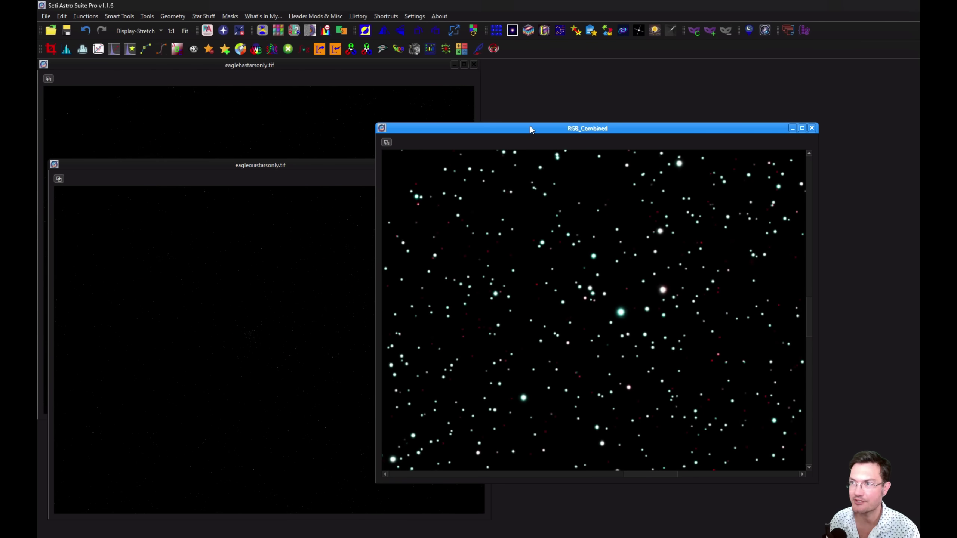
{"action": "left_click_drag", "start_coordinate": [531, 129], "coordinate": [272, 108]}
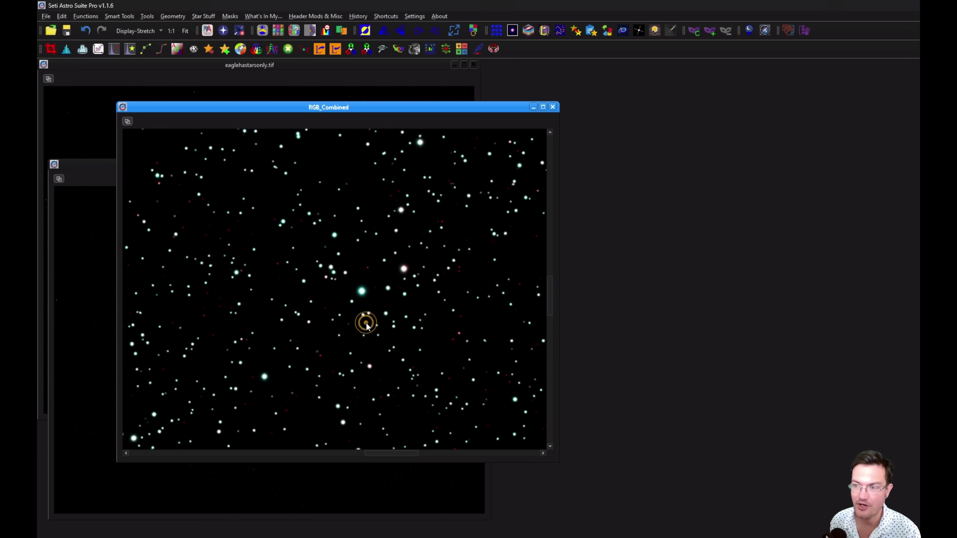
{"action": "left_click_drag", "start_coordinate": [367, 325], "coordinate": [348, 295]}
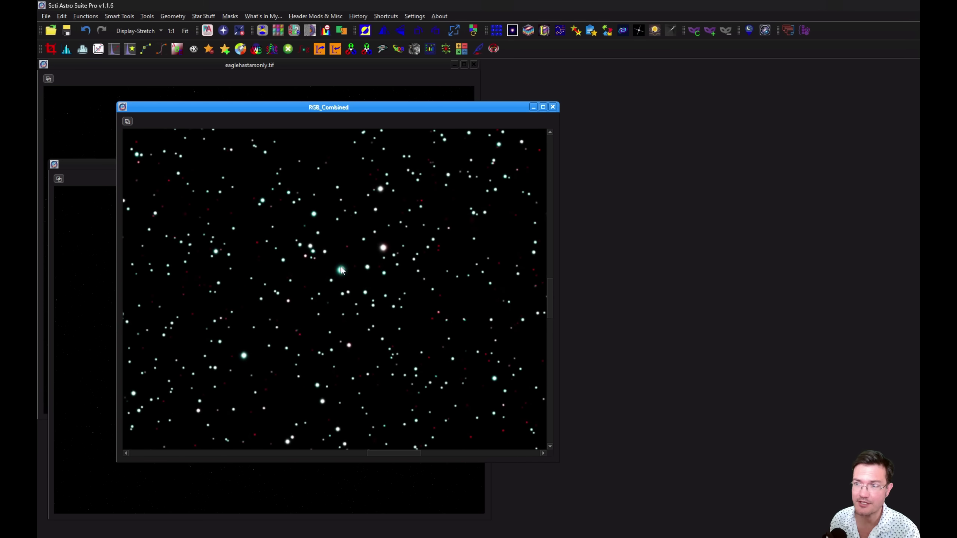
{"action": "left_click", "coordinate": [288, 49]}
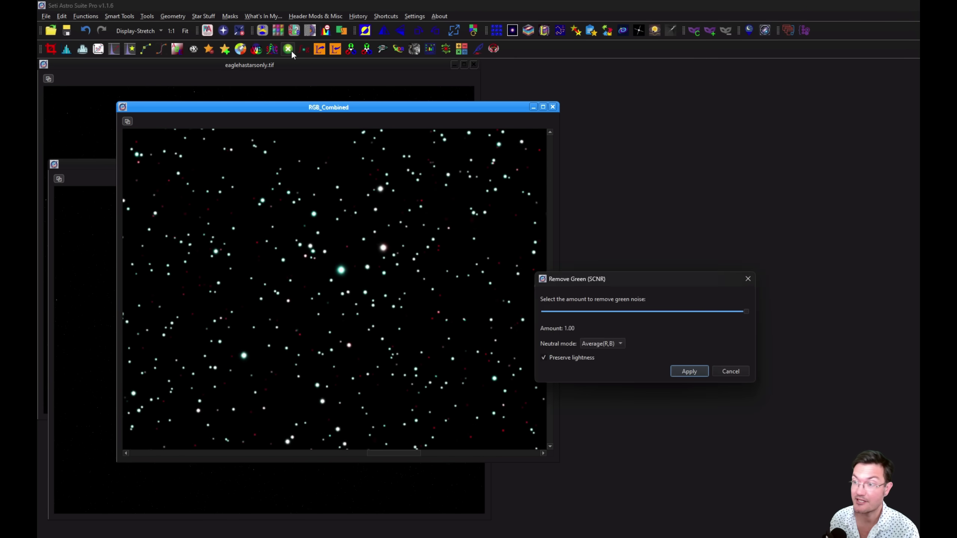
{"action": "left_click", "coordinate": [689, 371]}
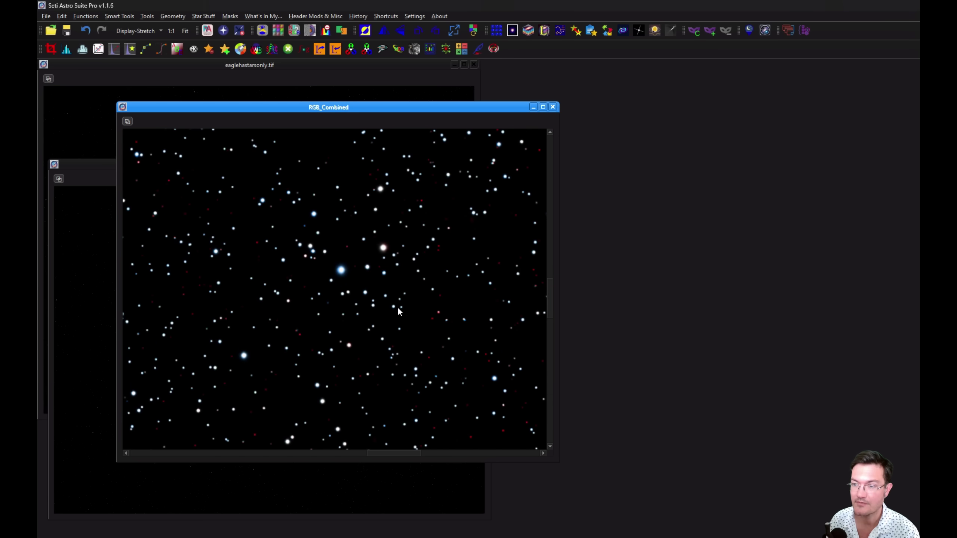
{"action": "left_click_drag", "start_coordinate": [418, 276], "coordinate": [388, 293]}
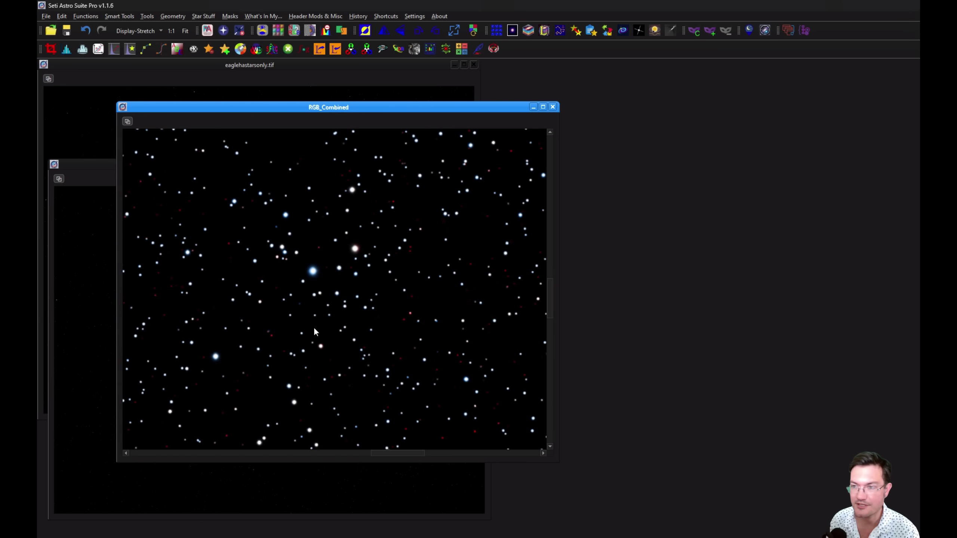